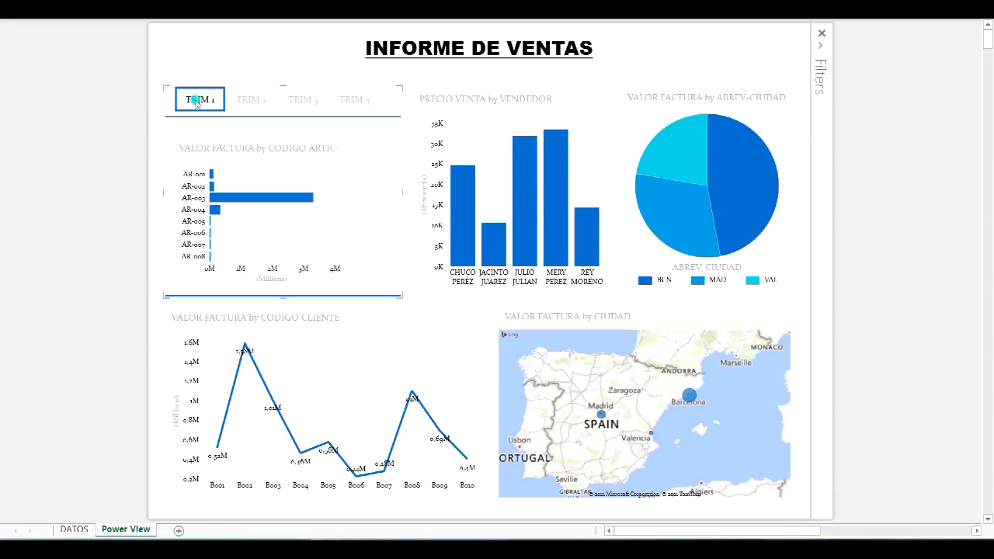
Step: Examine how highlighting individual sellers and the MAD city slice affects the other charts in the sales report
left_click(476, 234)
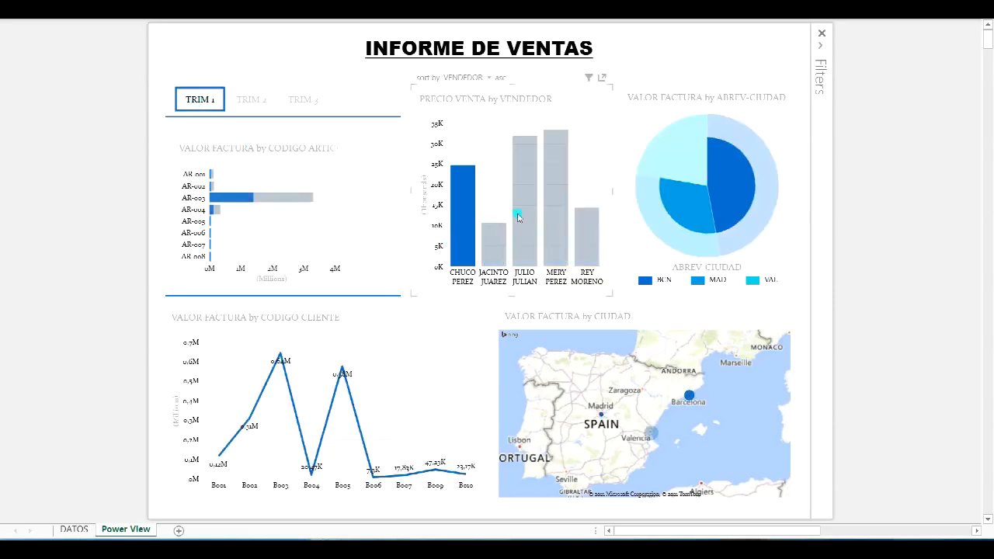
left_click(533, 215)
left_click(553, 212)
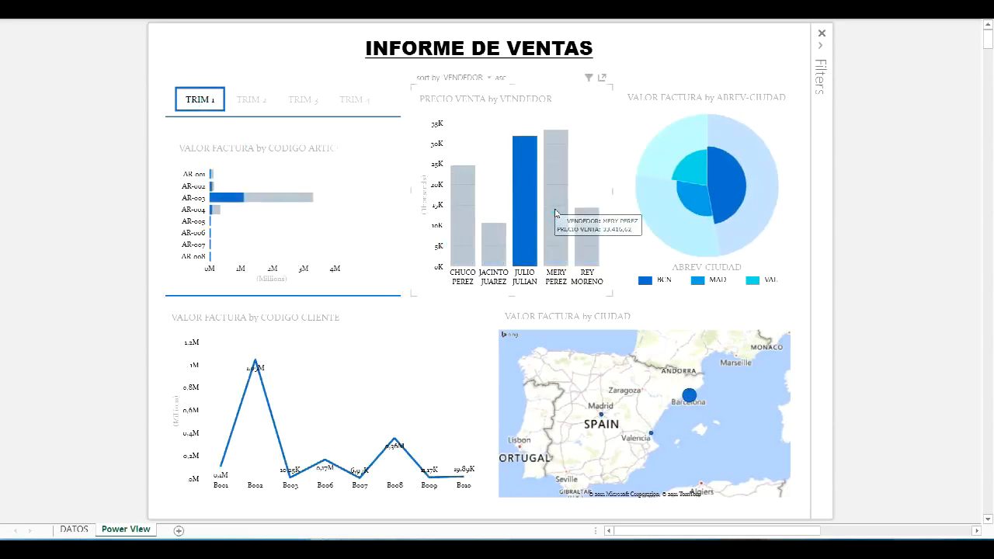
left_click(685, 208)
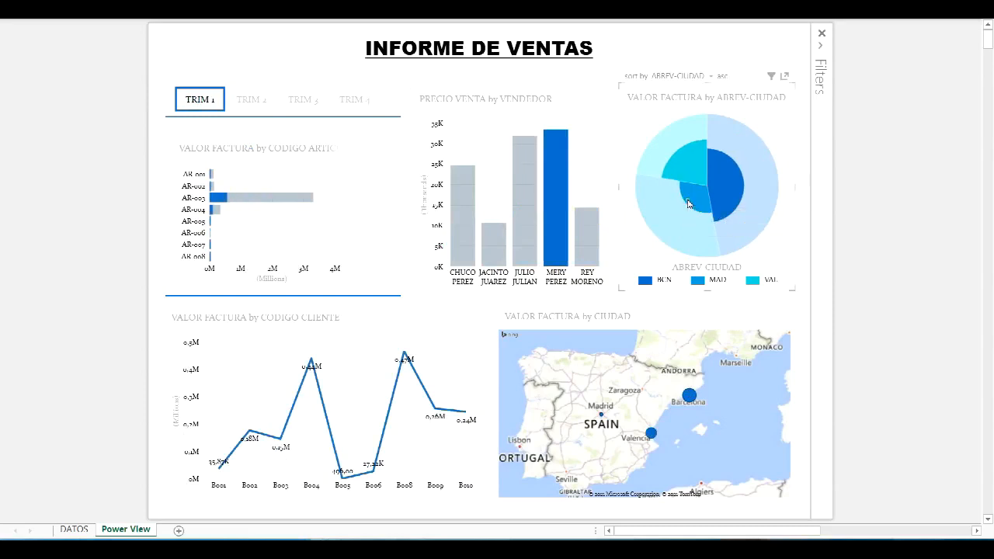
left_click(569, 215)
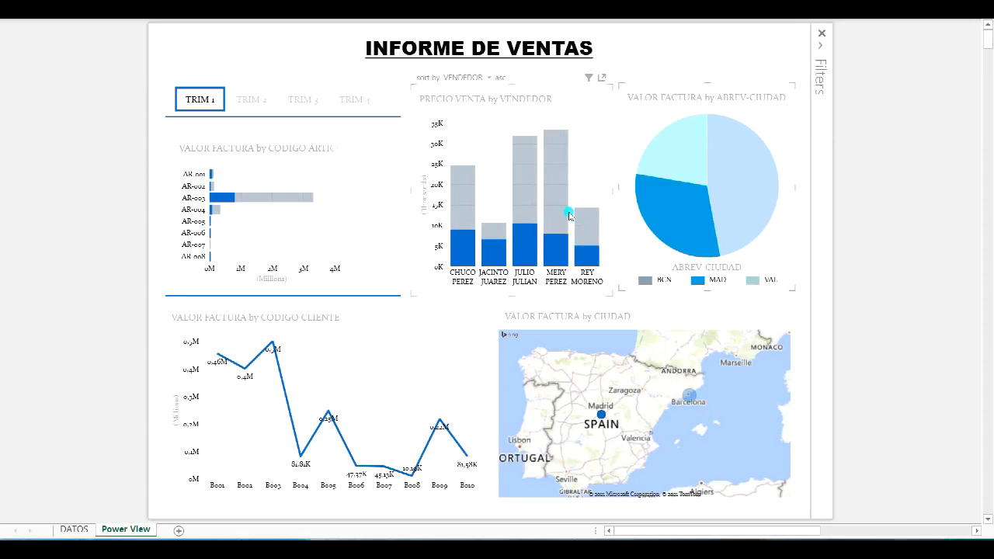
mouse_move(567, 216)
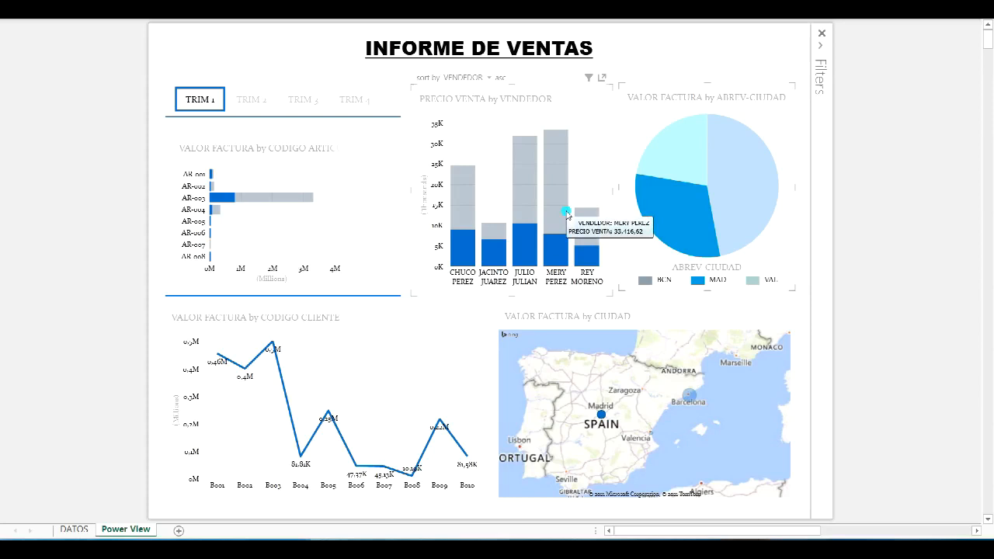
mouse_move(523, 253)
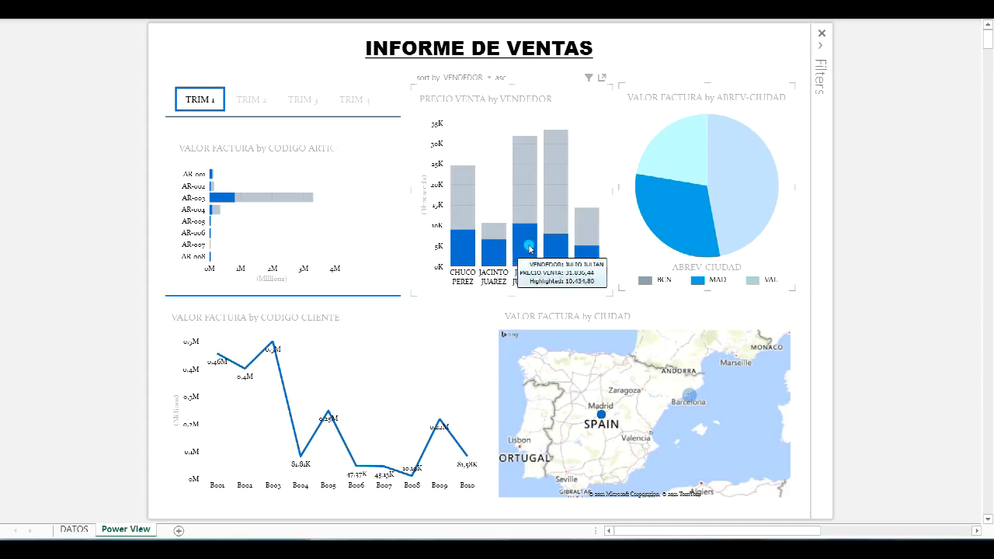
left_click(530, 249)
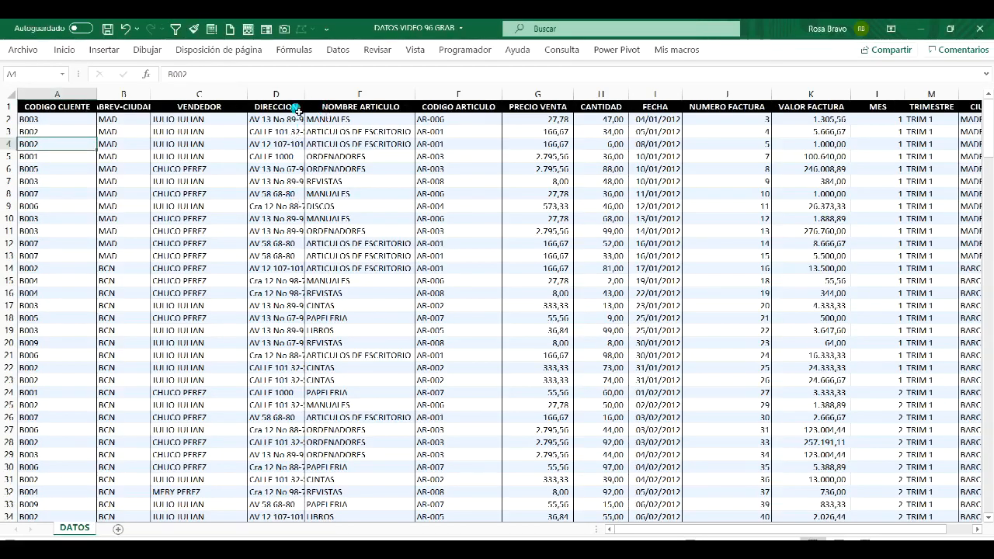
Step: Widen the ABREV-CIUDAD column to fit its header and review the sales data columns through CIUDAD
left_click_drag(151, 101, 175, 101)
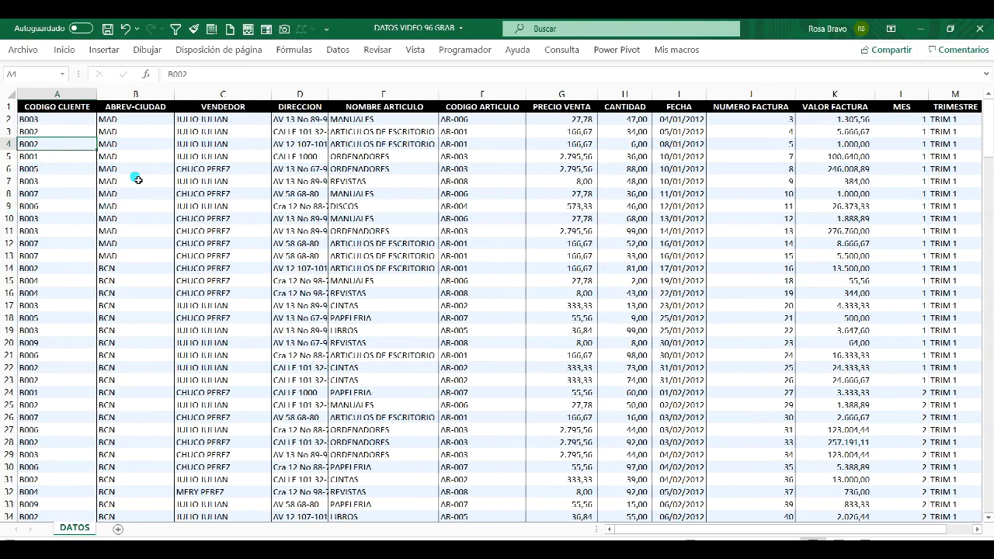
left_click(47, 109)
left_click(140, 111)
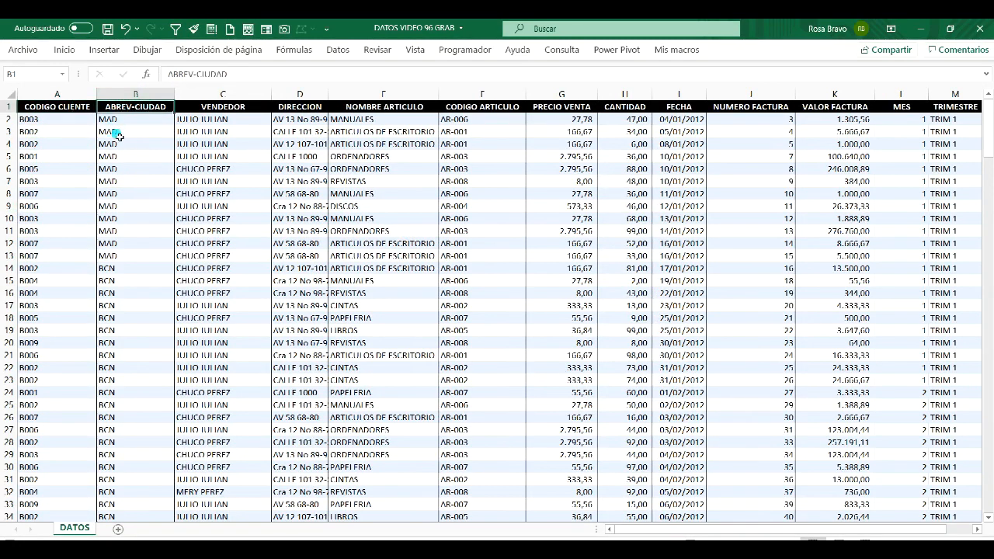
left_click(239, 111)
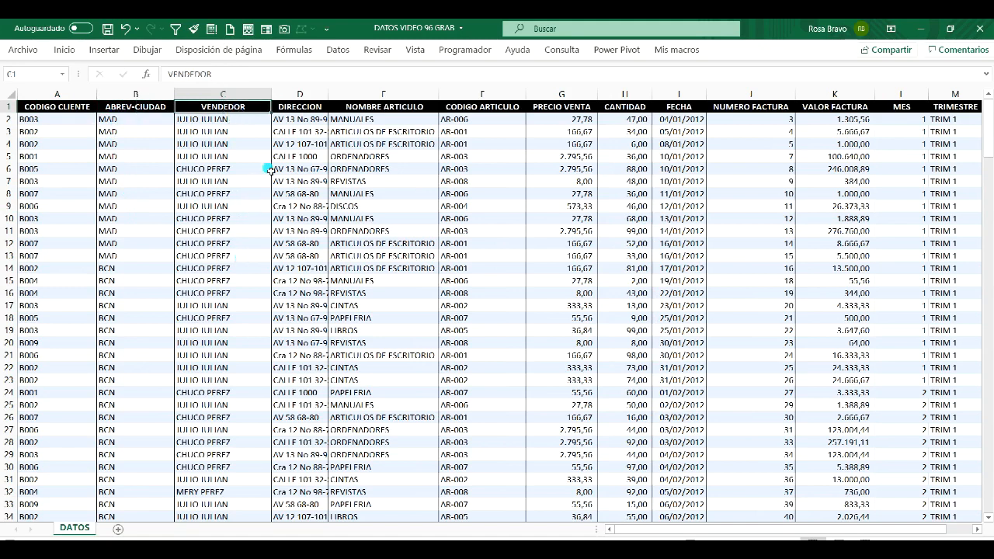
left_click(309, 107)
left_click(389, 110)
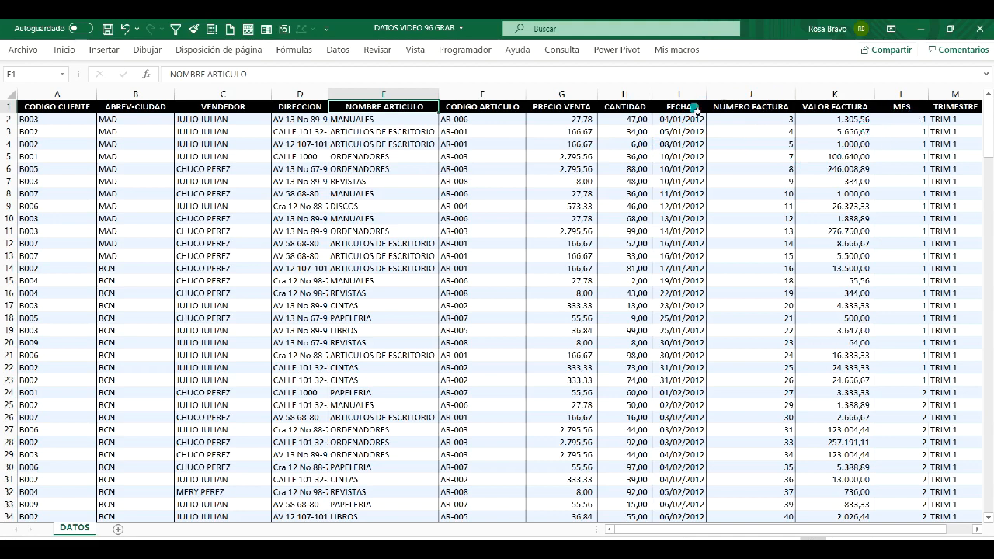
left_click(977, 529)
left_click(977, 530)
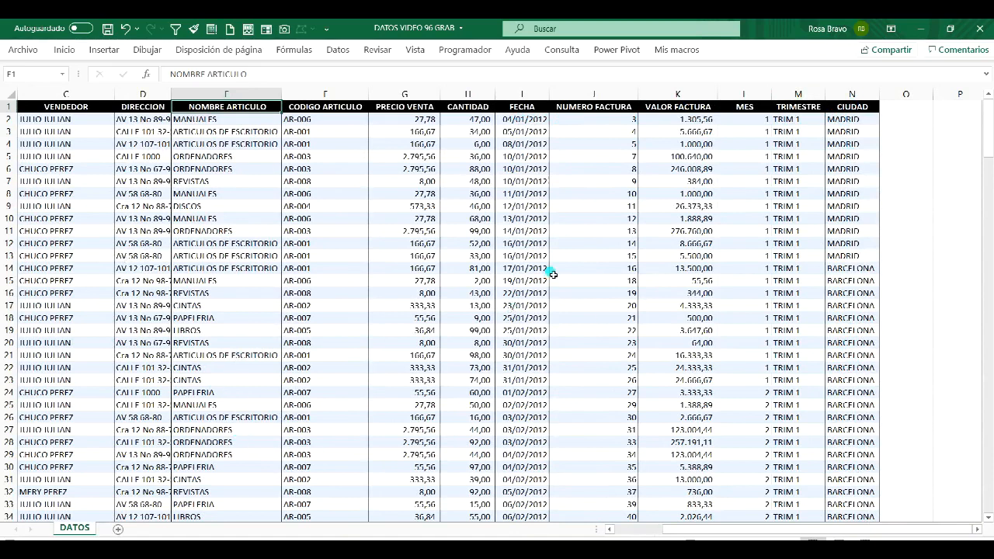
left_click_drag(703, 530, 619, 528)
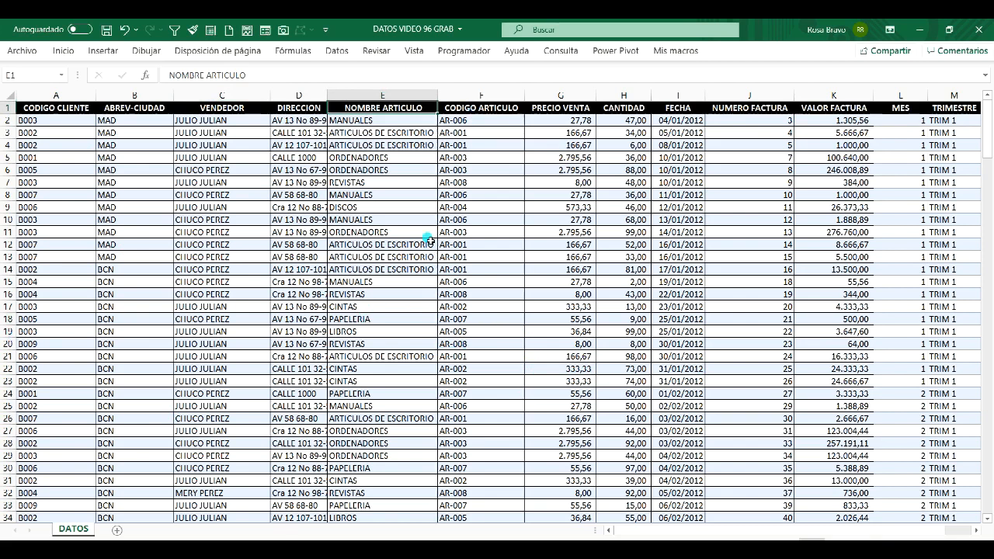
Step: Convert the sales data range A1:N232 into a table with headers
key("ctrl+t")
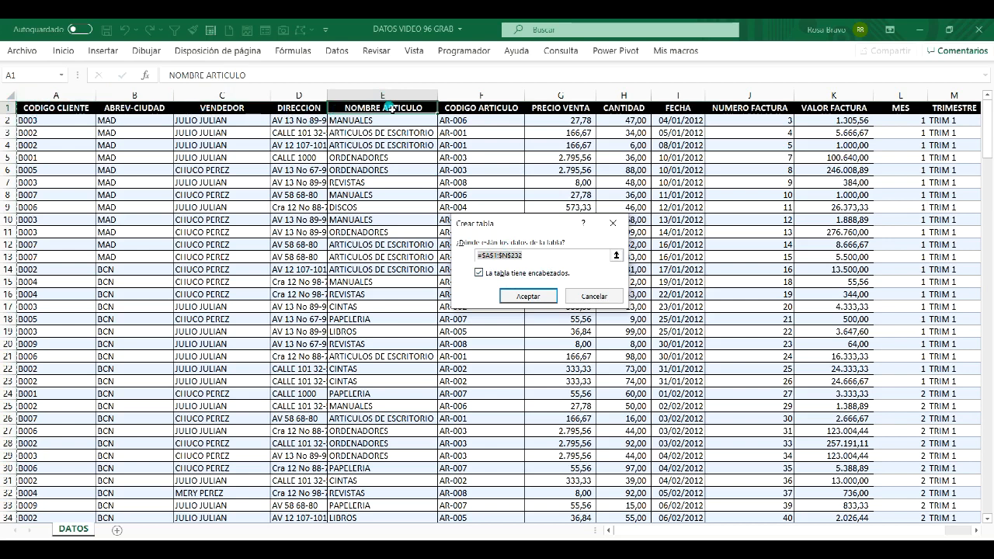
left_click(526, 298)
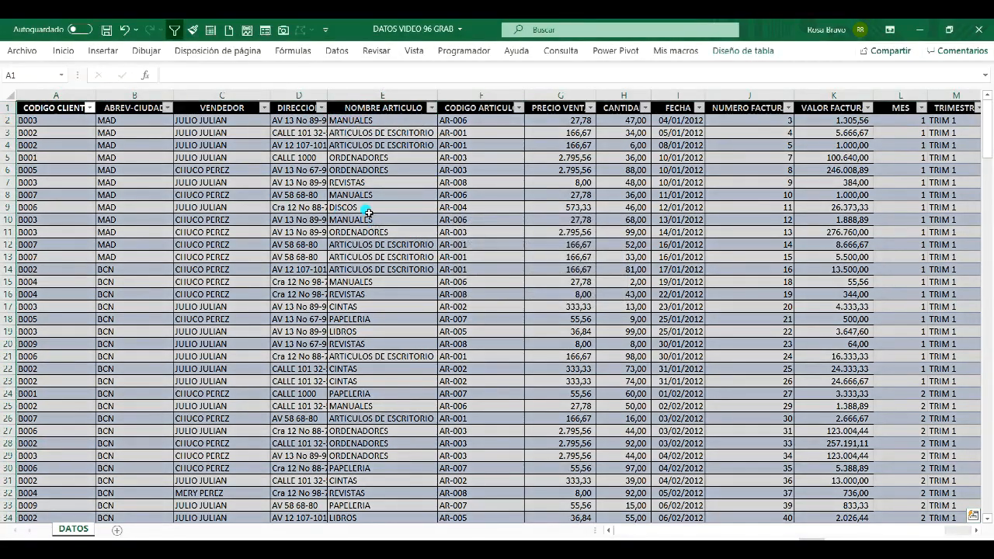
left_click(369, 211)
left_click(367, 212)
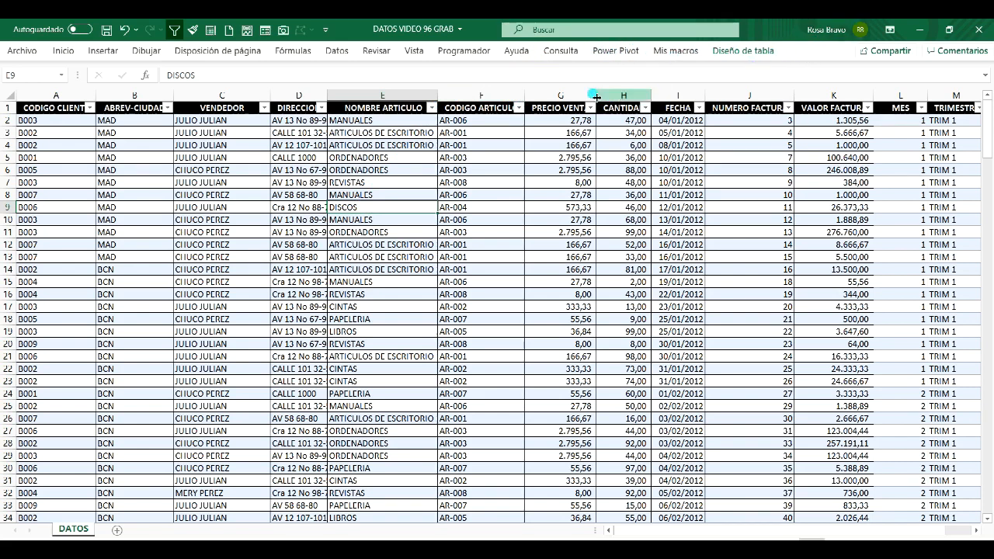
Step: Check the COM add-ins list for Microsoft Power View for Excel and close it without changes
left_click(21, 51)
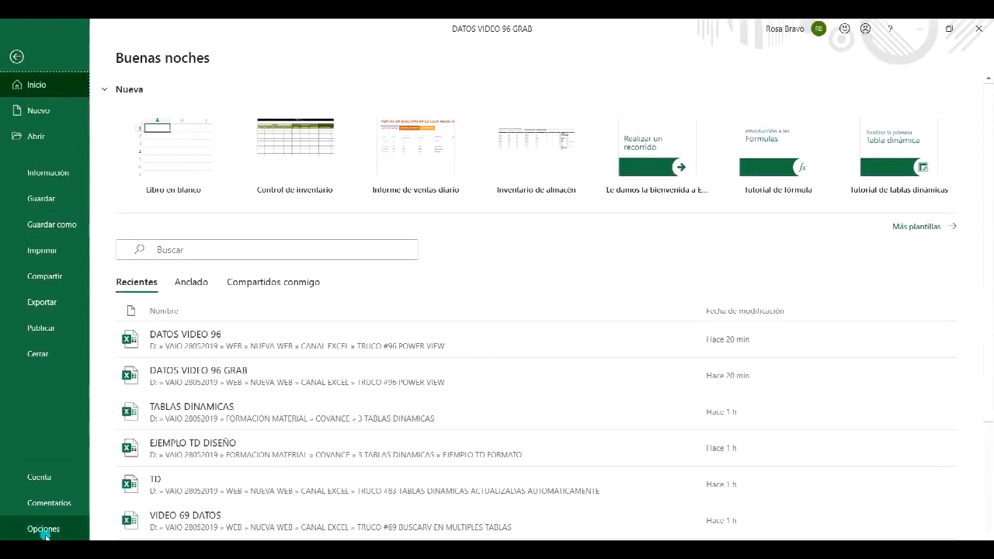
left_click(44, 530)
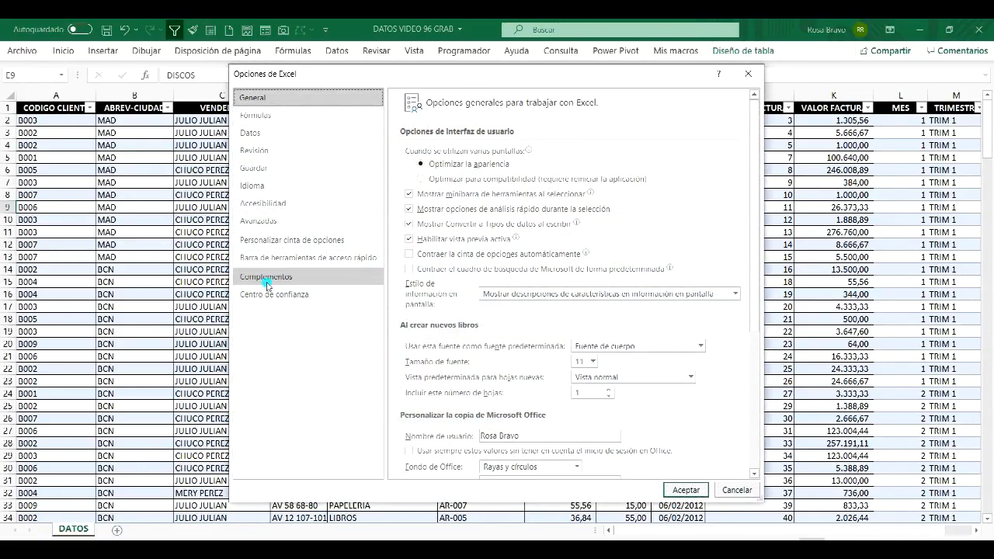
left_click(266, 277)
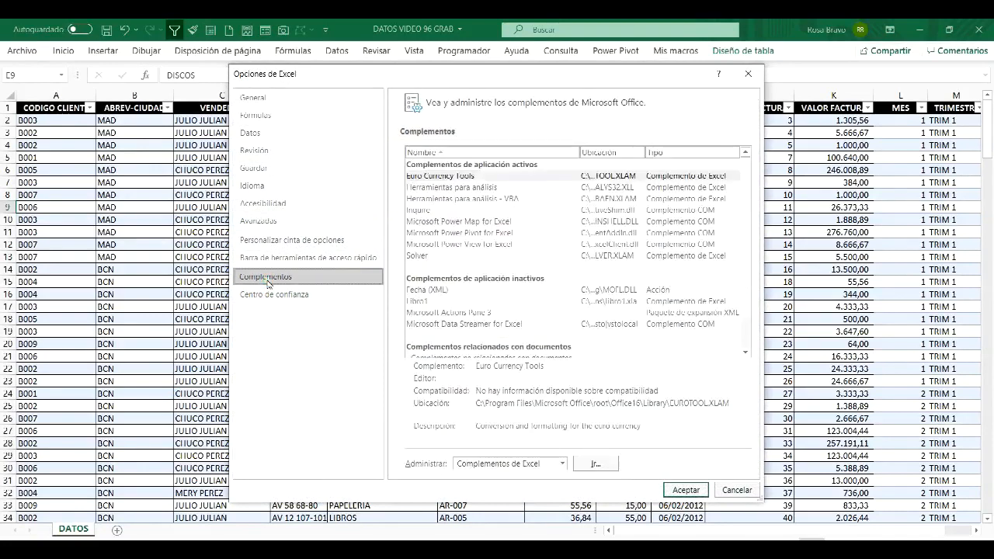
left_click(563, 466)
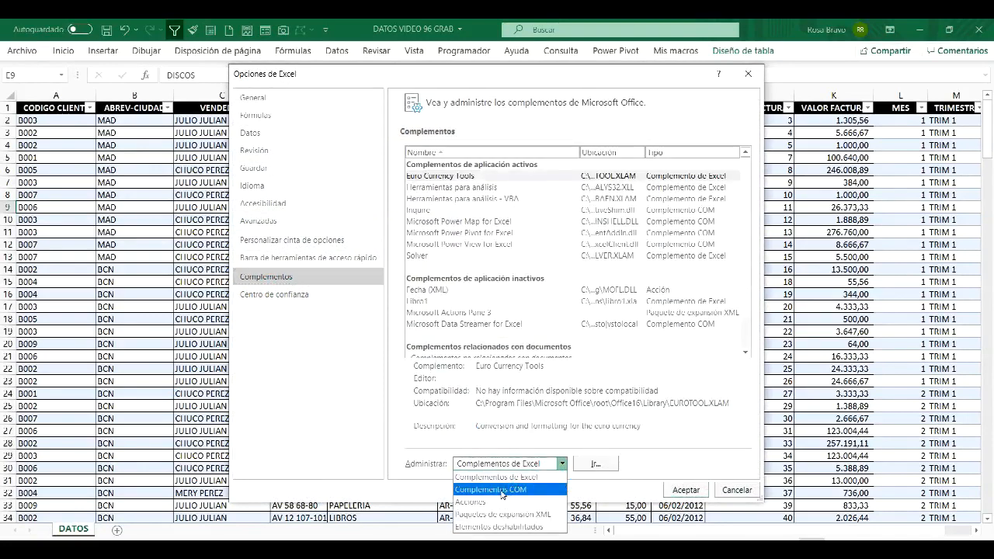
left_click(501, 490)
left_click(595, 464)
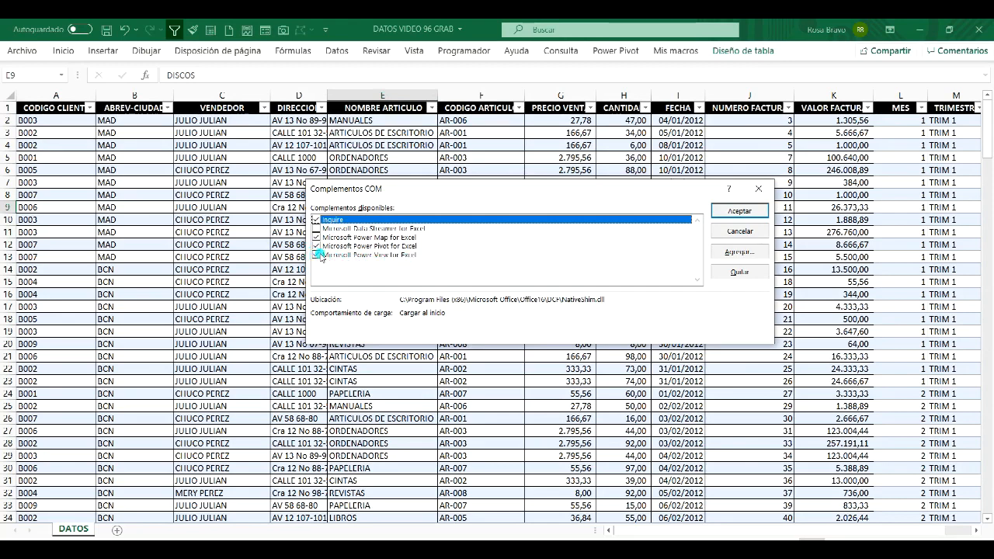
left_click(722, 256)
left_click(761, 192)
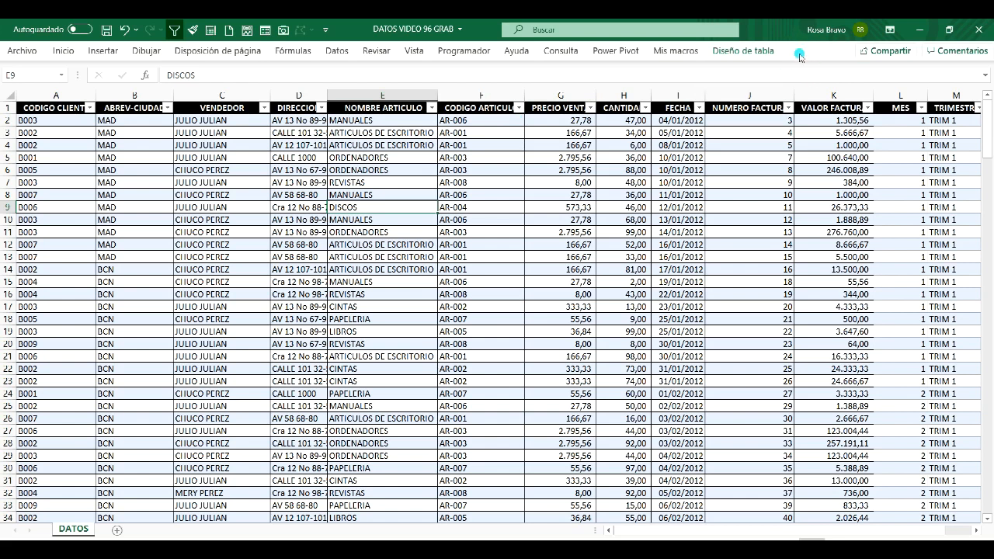
Step: Insert a Power View report sheet based on the sales table
left_click(246, 34)
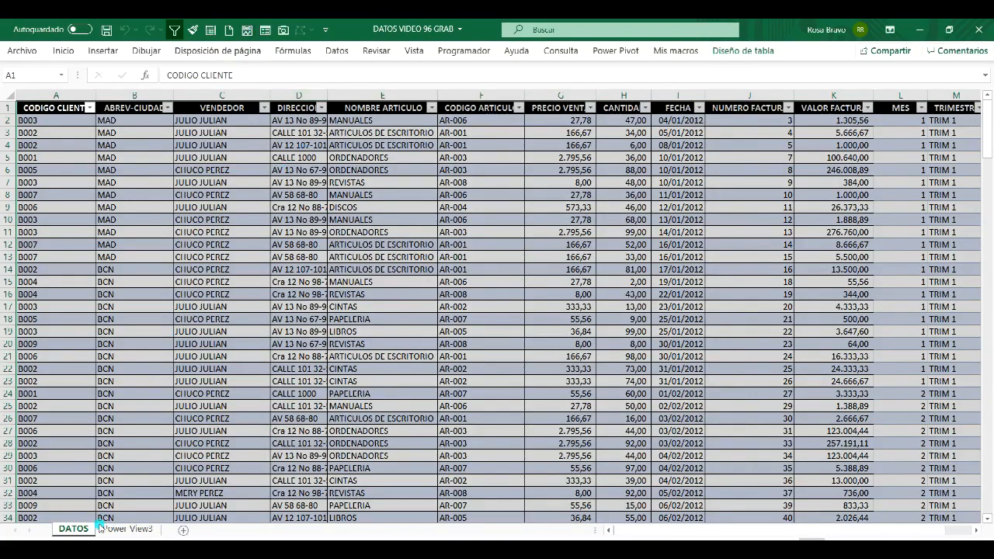
Step: Find the "Insertar un informe de Power View" command among all commands available for the Quick Access Toolbar and accept the options
left_click(22, 51)
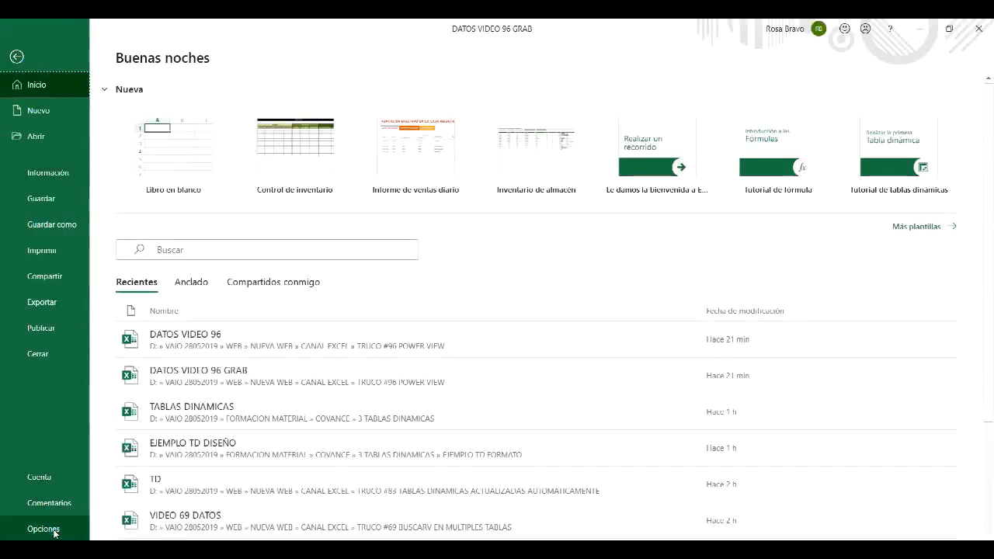
left_click(53, 530)
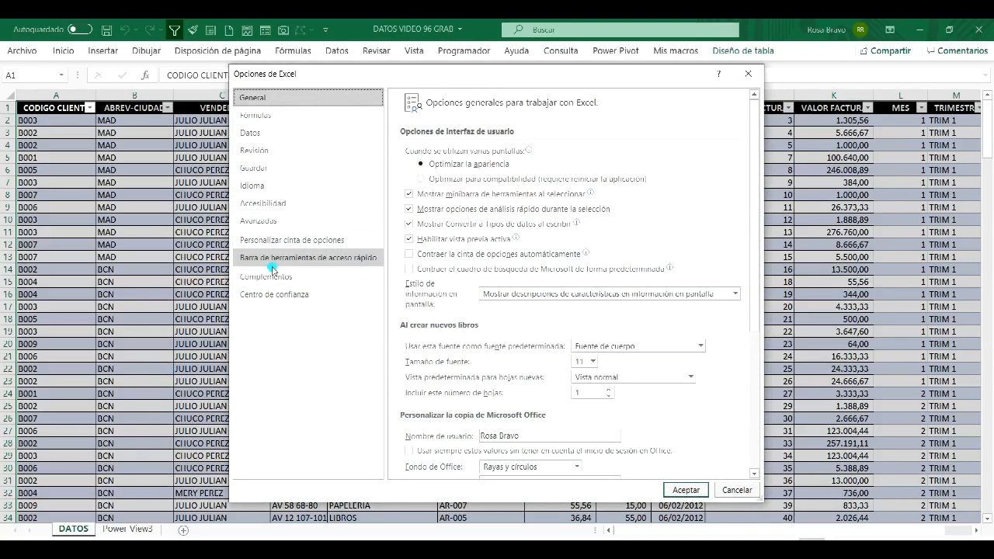
left_click(264, 262)
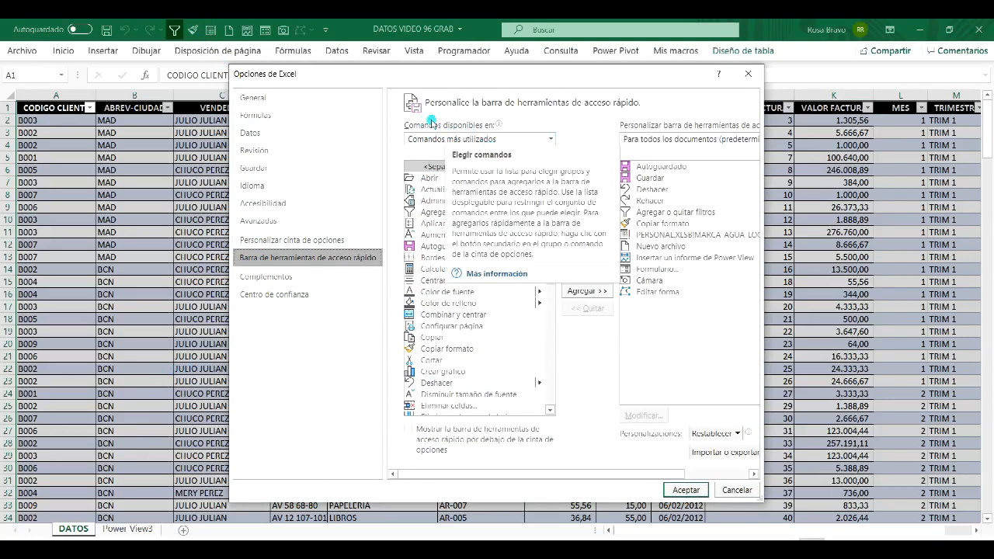
left_click(551, 139)
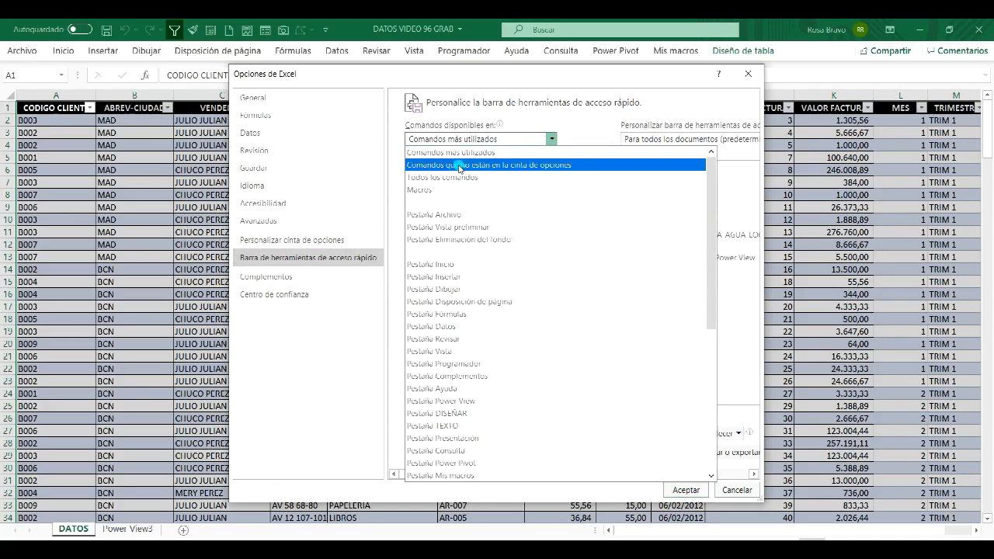
left_click(438, 178)
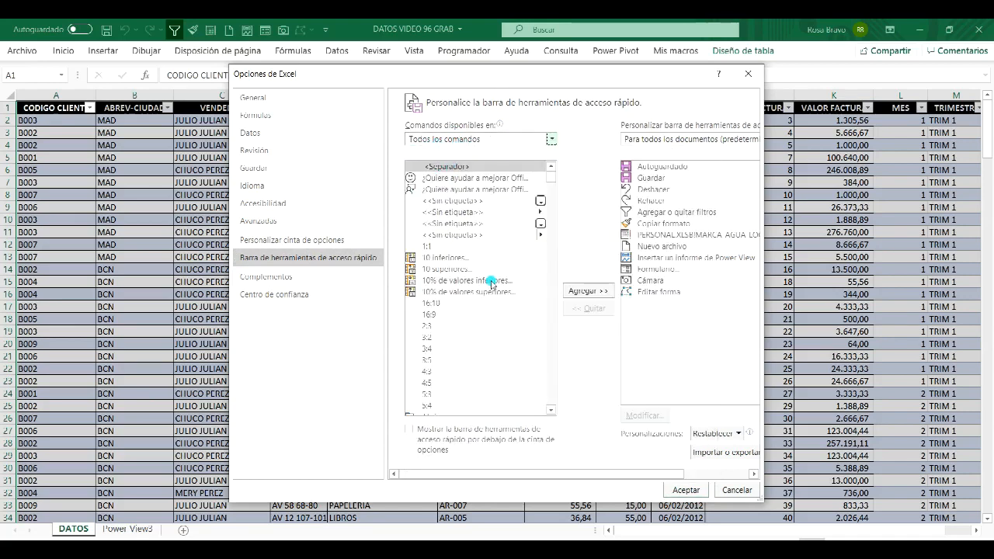
scroll(491, 281, "down", 15)
scroll(483, 295, "down", 15)
scroll(476, 289, "down", 15)
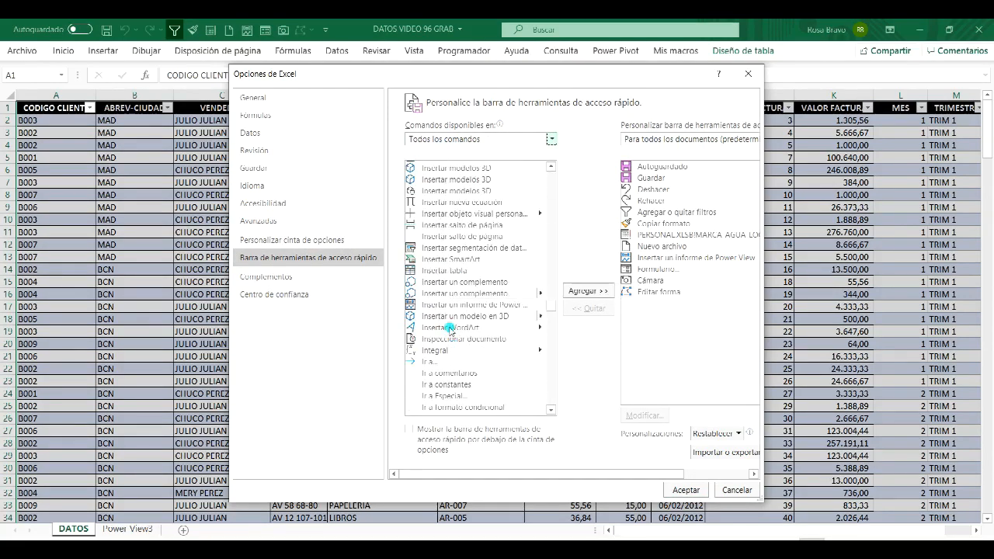
left_click(440, 306)
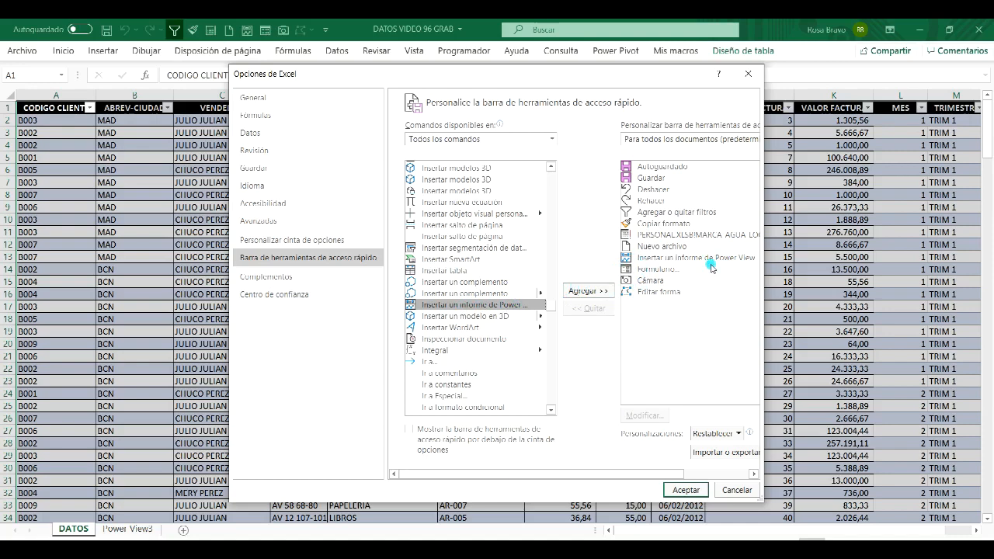
left_click(685, 491)
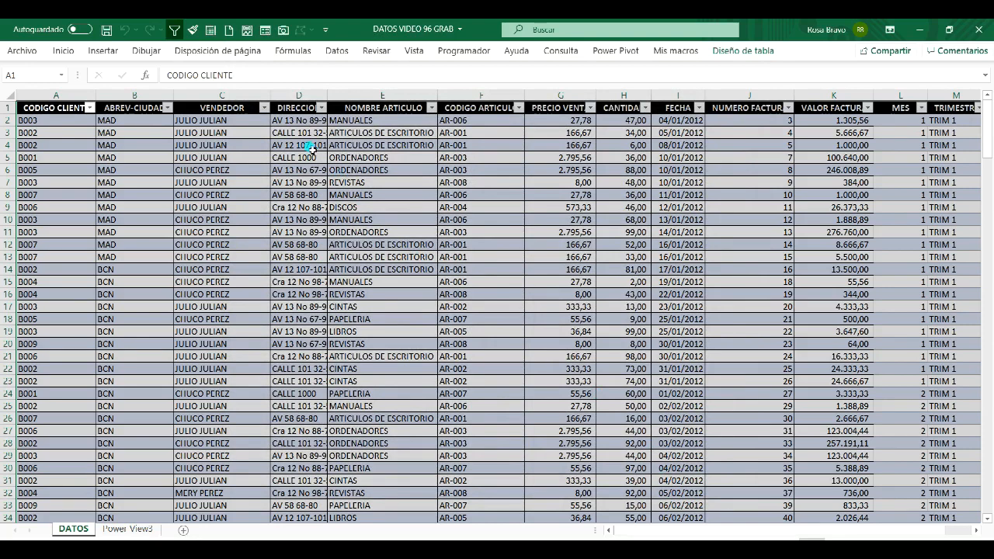
Step: Insert a Power View report of the sales table on a newly created Power View sheet
left_click(247, 30)
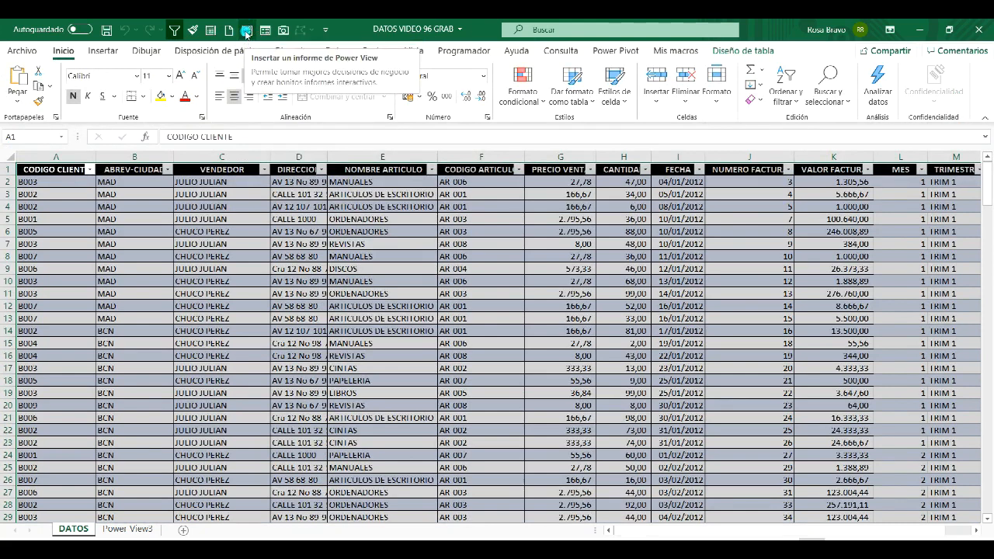
left_click(247, 30)
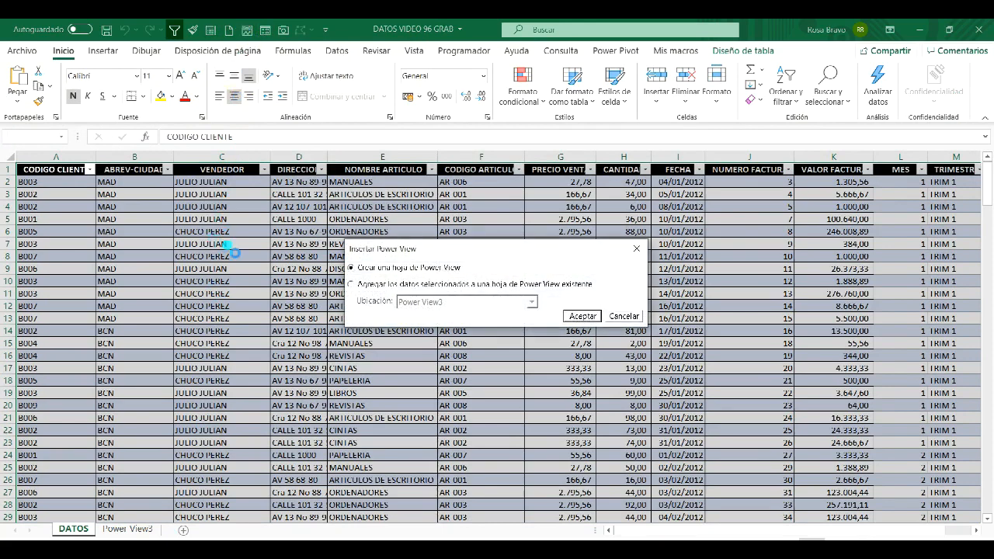
left_click(579, 317)
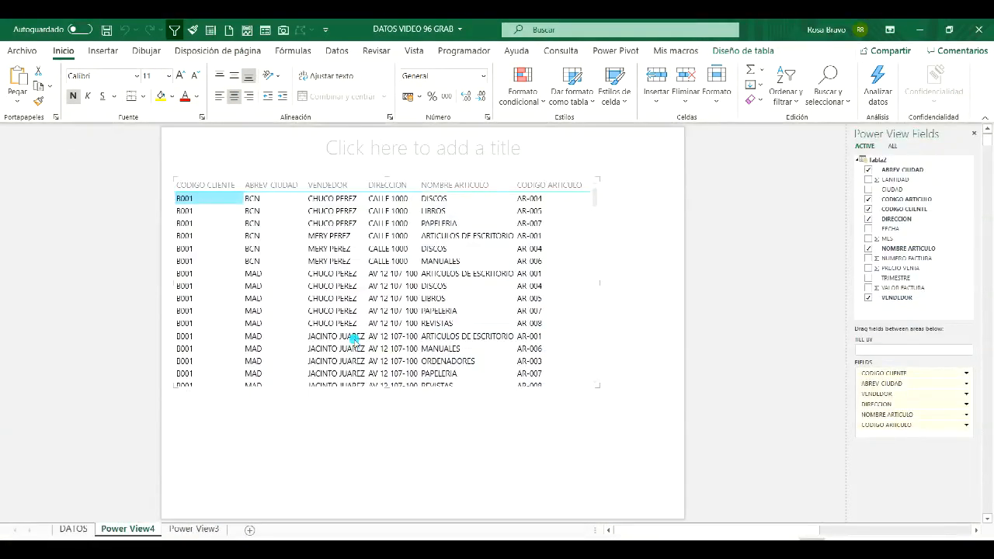
Step: Delete the duplicate Power View3 sheet permanently, keeping the Power View4 report
right_click(194, 529)
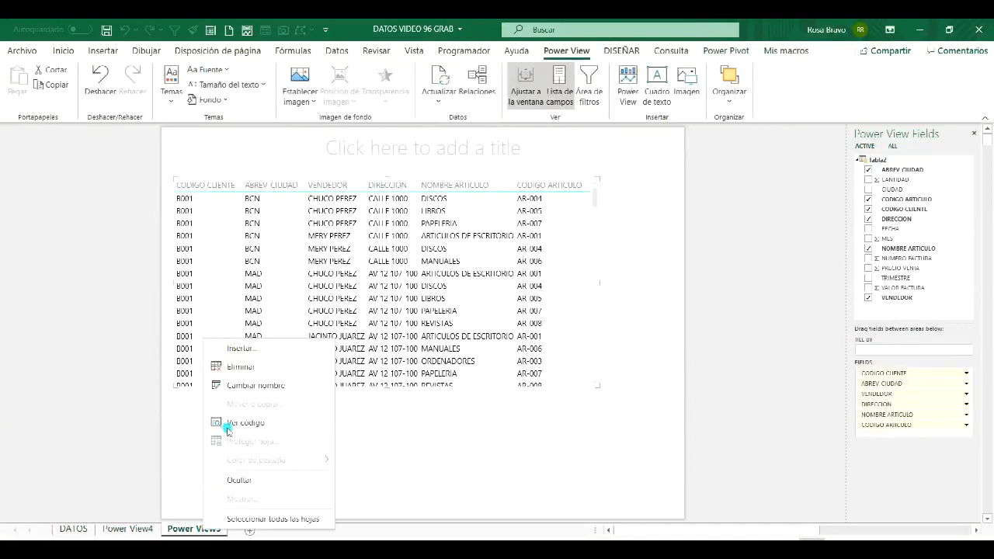
left_click(237, 368)
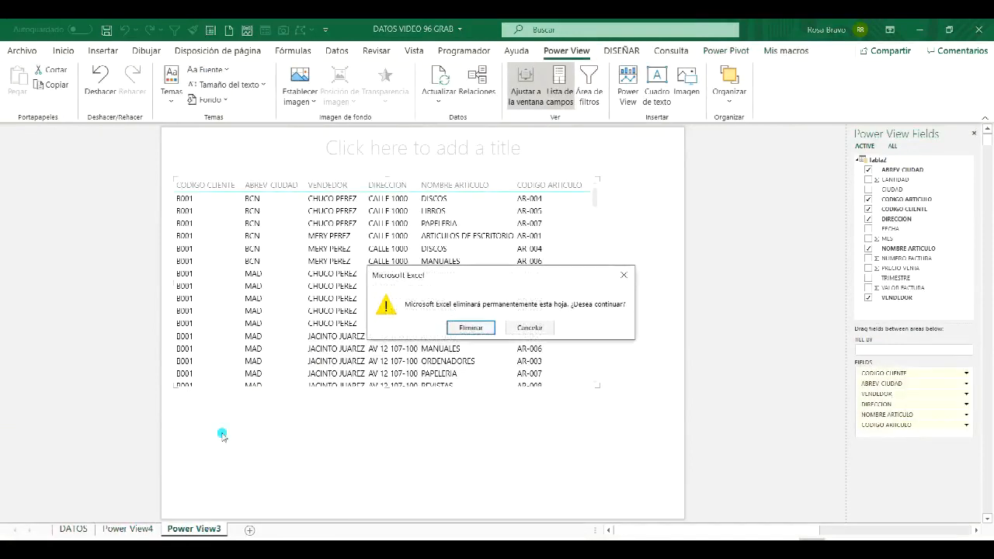
left_click(470, 327)
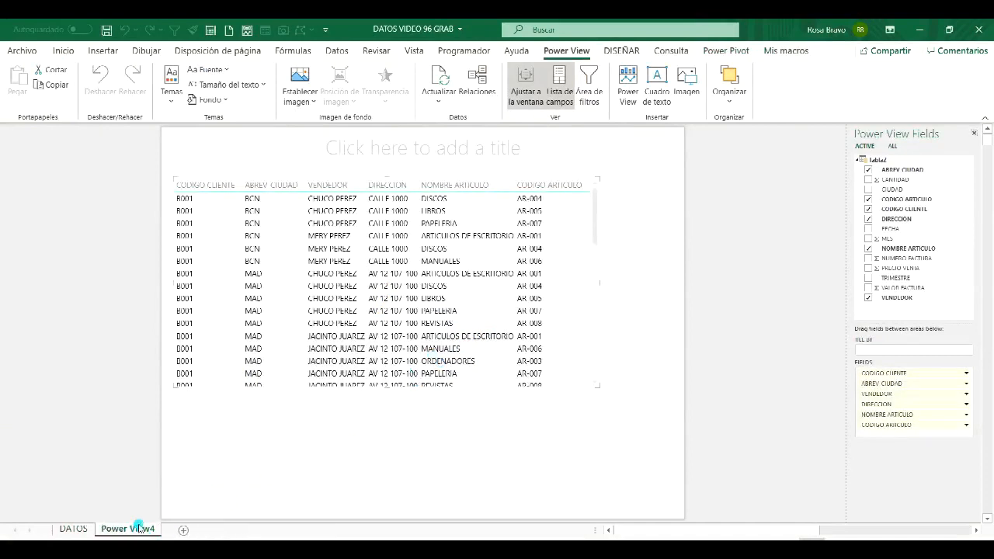
left_click(550, 293)
Step: Examine the source table on the DATOS sheet, return to Power View4 and compare the available report and design commands
left_click(68, 532)
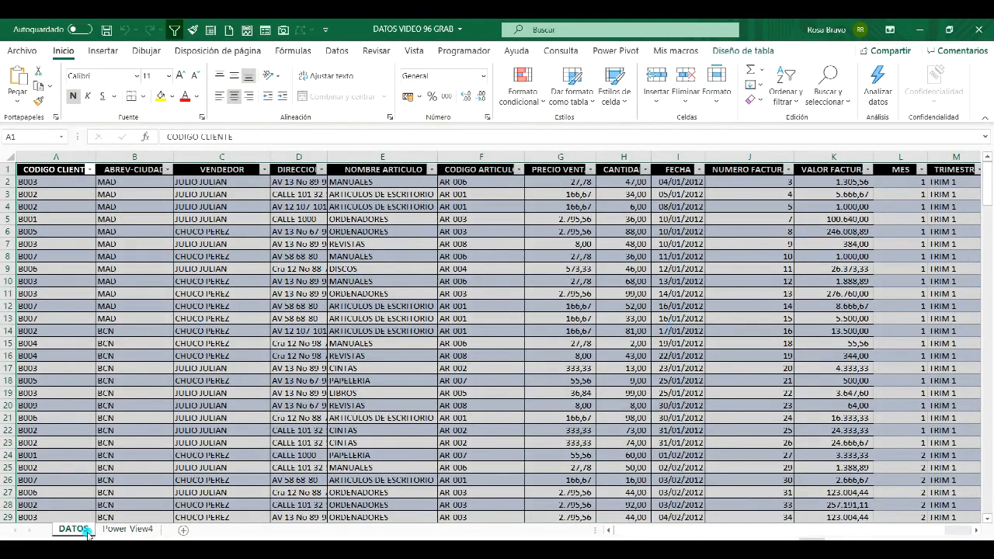
left_click(125, 529)
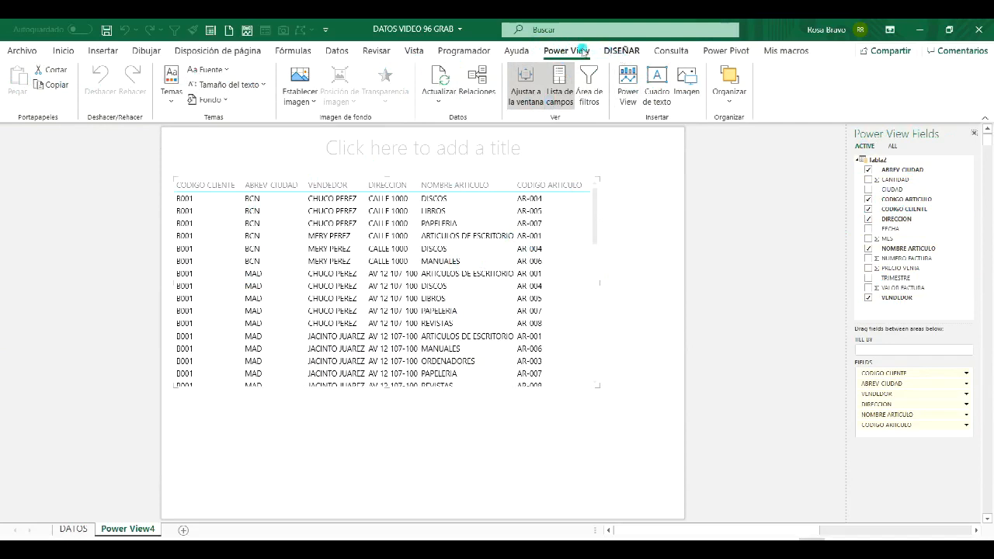
left_click(621, 52)
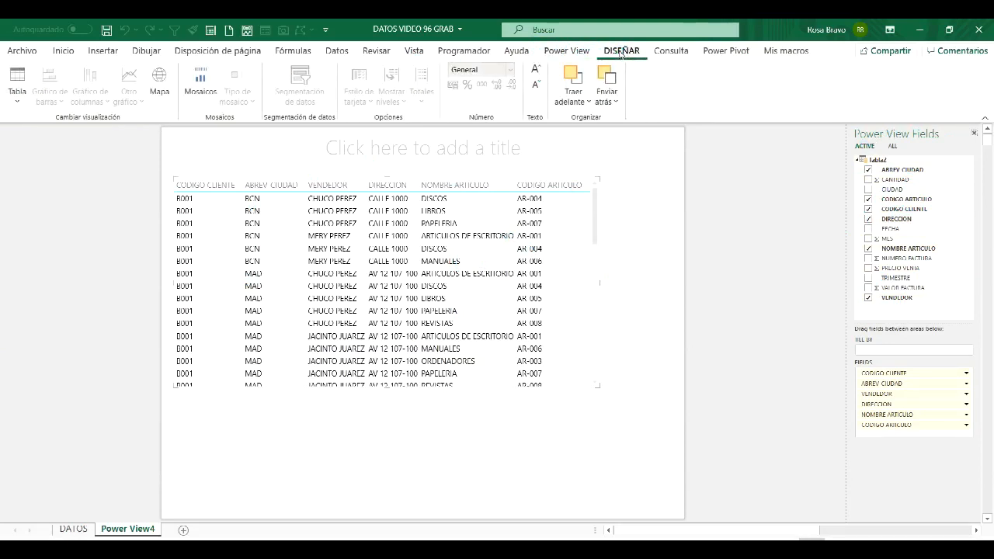
left_click(567, 51)
left_click(615, 52)
left_click(581, 51)
left_click(615, 52)
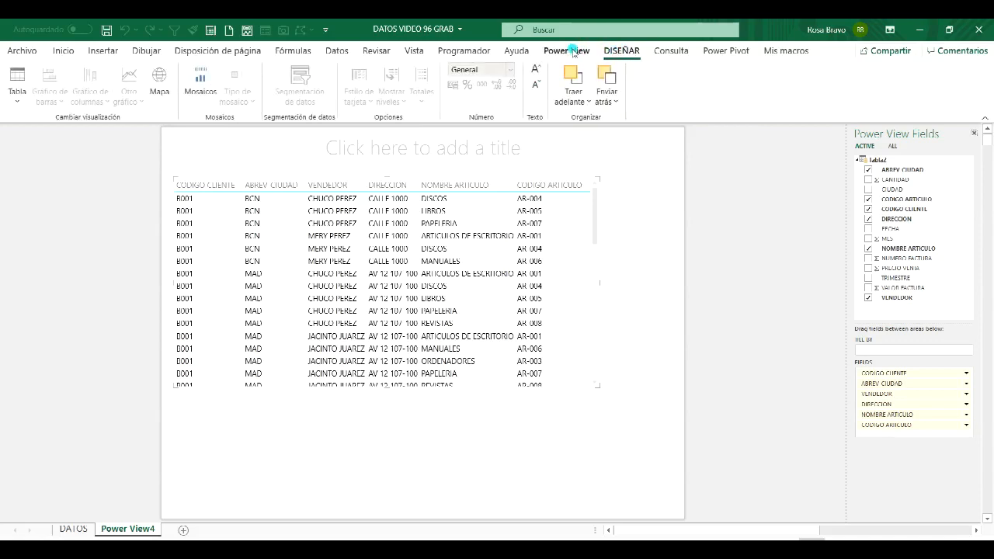
left_click(574, 51)
left_click(476, 210)
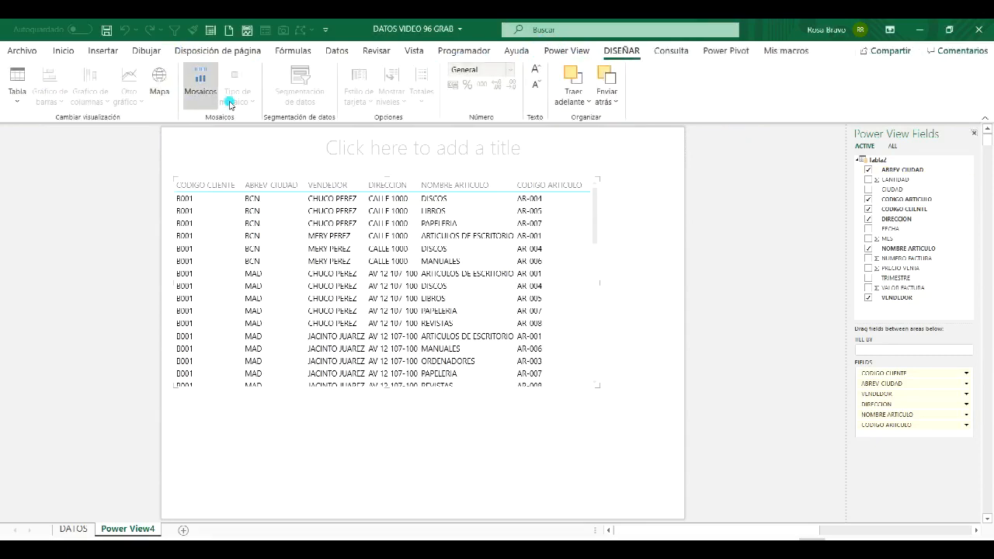
left_click(567, 52)
Step: Sort the report table by NOMBRE ARTICULO and apply the blue theme with Constantia body text
left_click(488, 190)
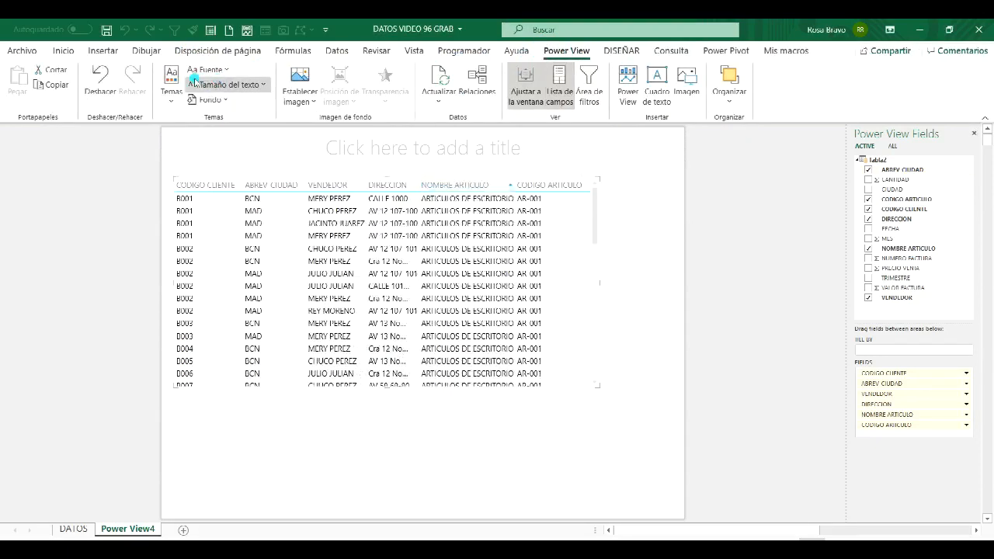
left_click(171, 103)
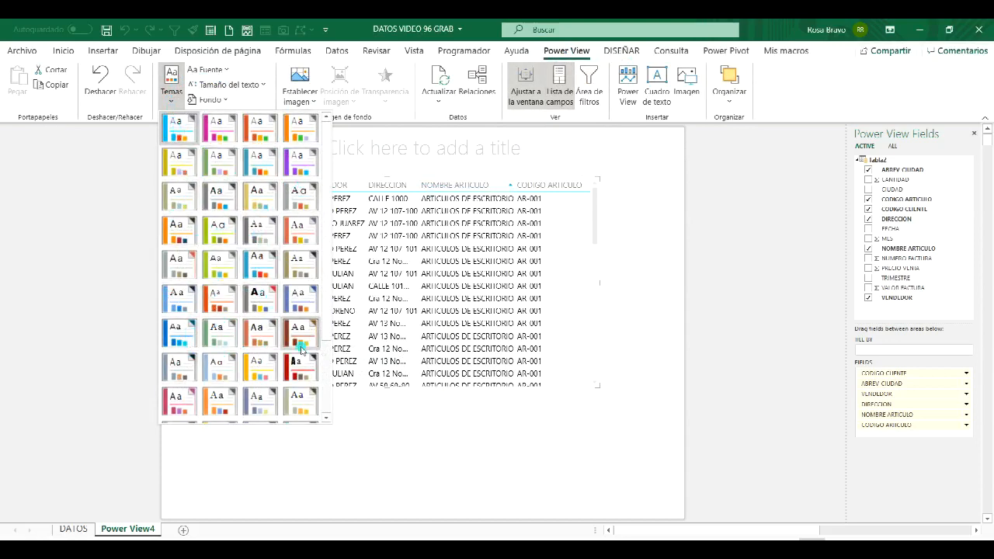
left_click(178, 334)
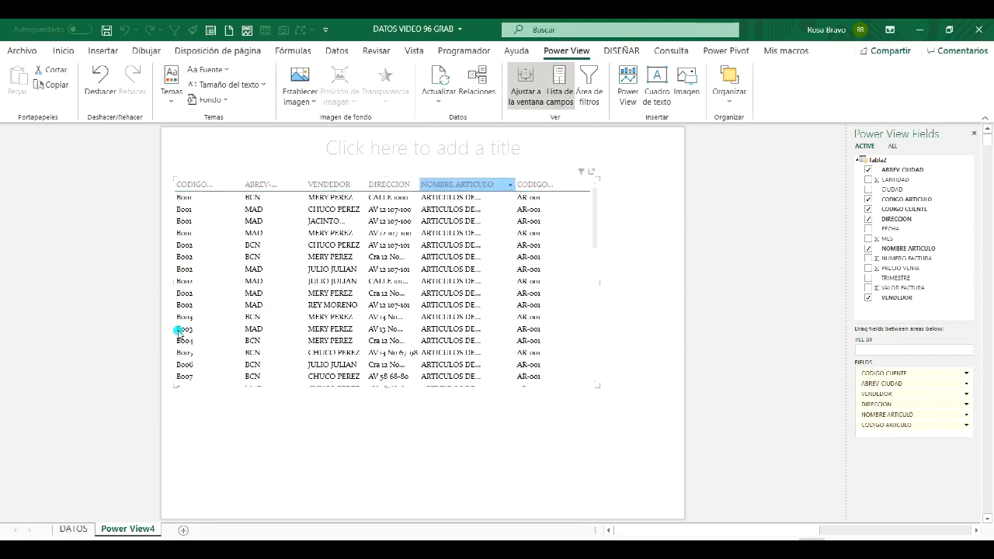
Step: Change the report's font to Arial and its text size to 75%
left_click(216, 73)
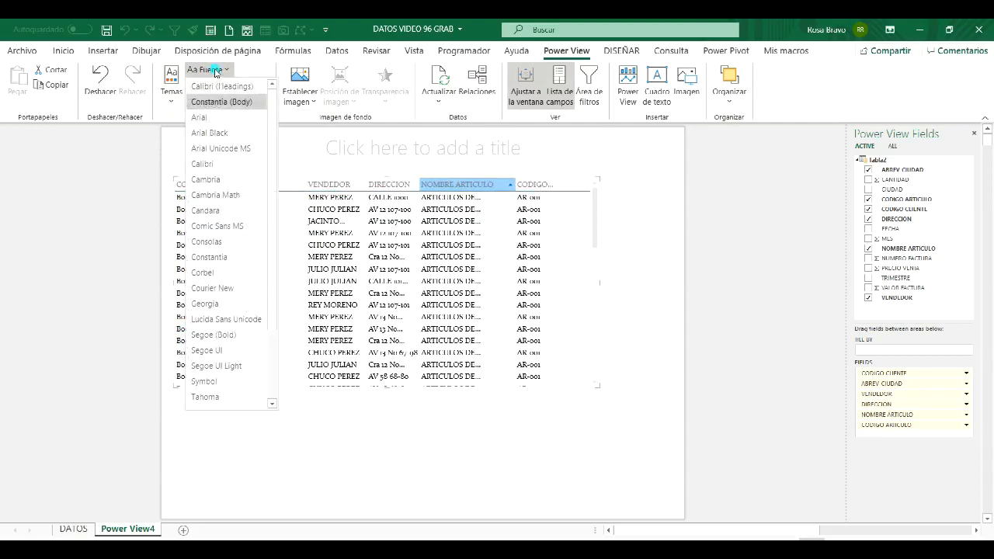
left_click(200, 117)
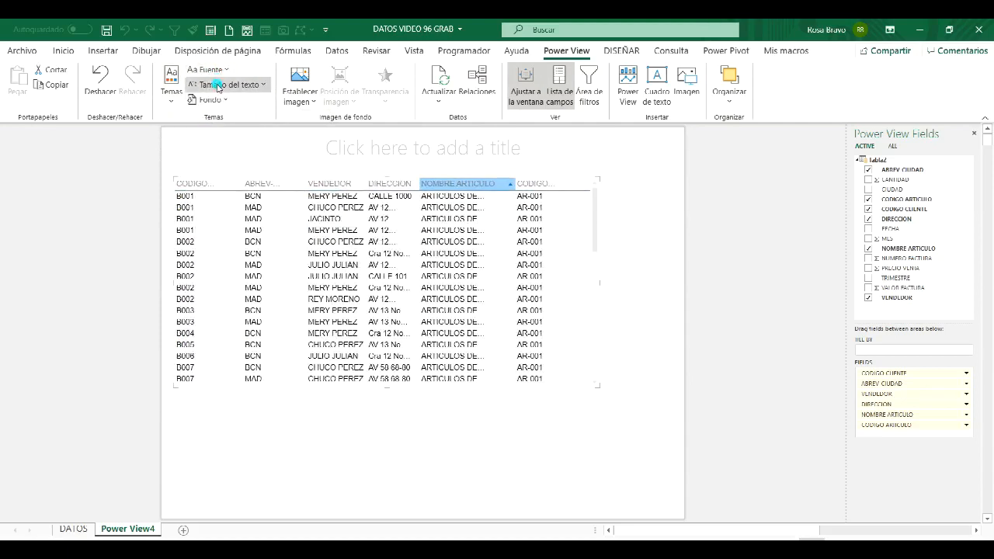
left_click(217, 84)
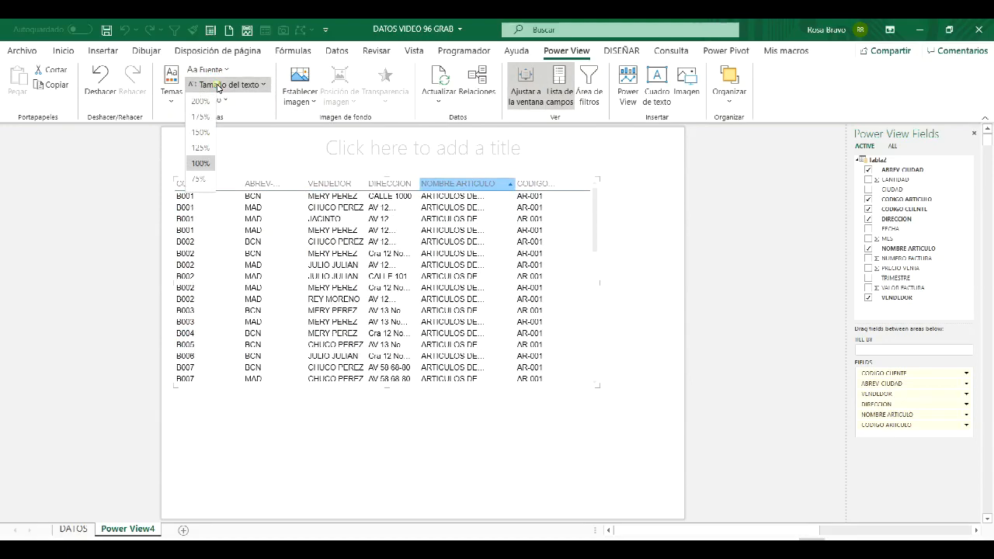
left_click(198, 179)
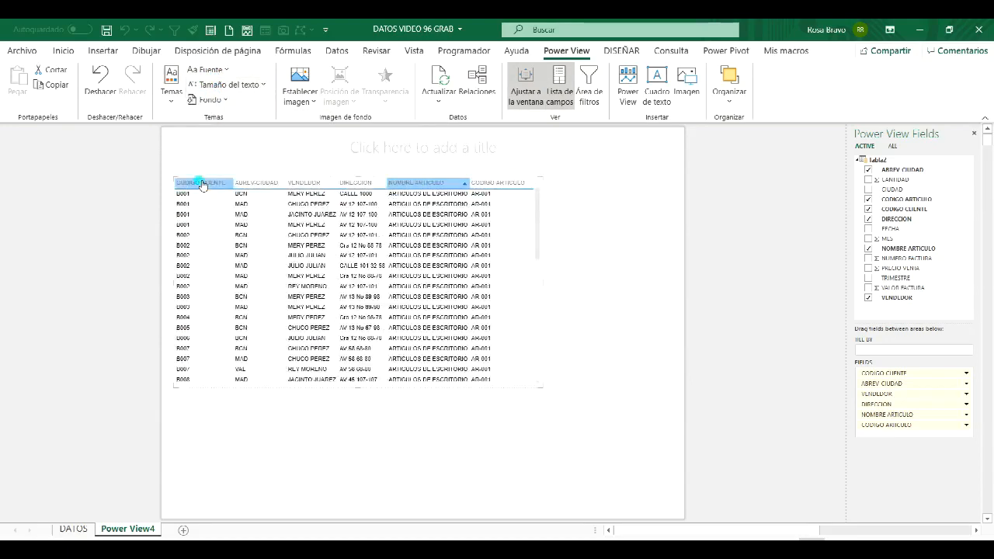
Step: Give the report a solid pale blue background and check the background image options without setting one
left_click(206, 102)
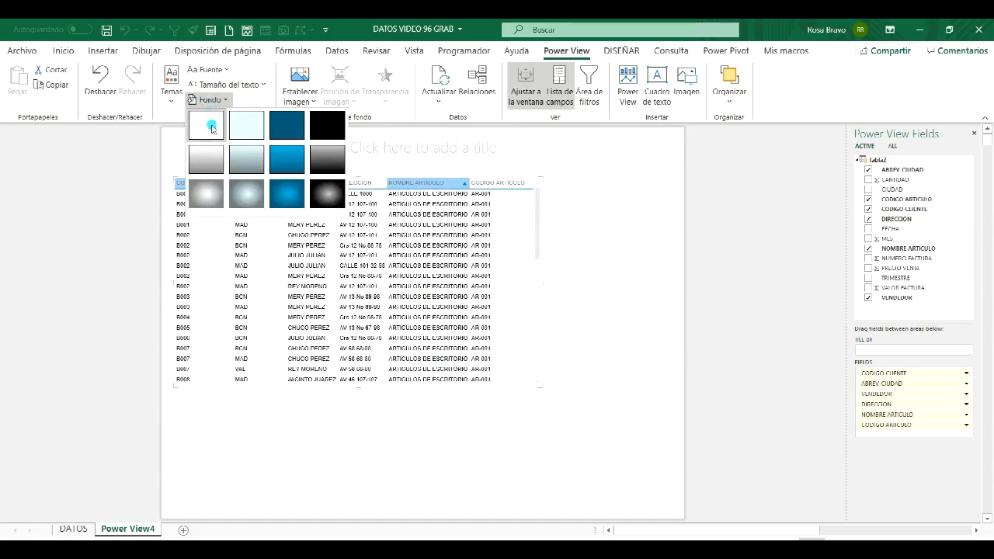
left_click(239, 130)
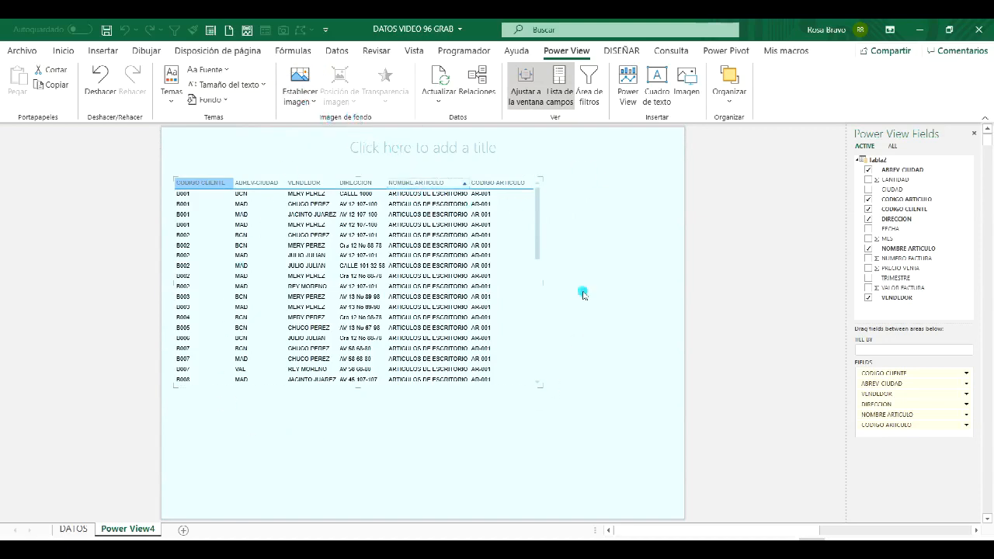
left_click(313, 102)
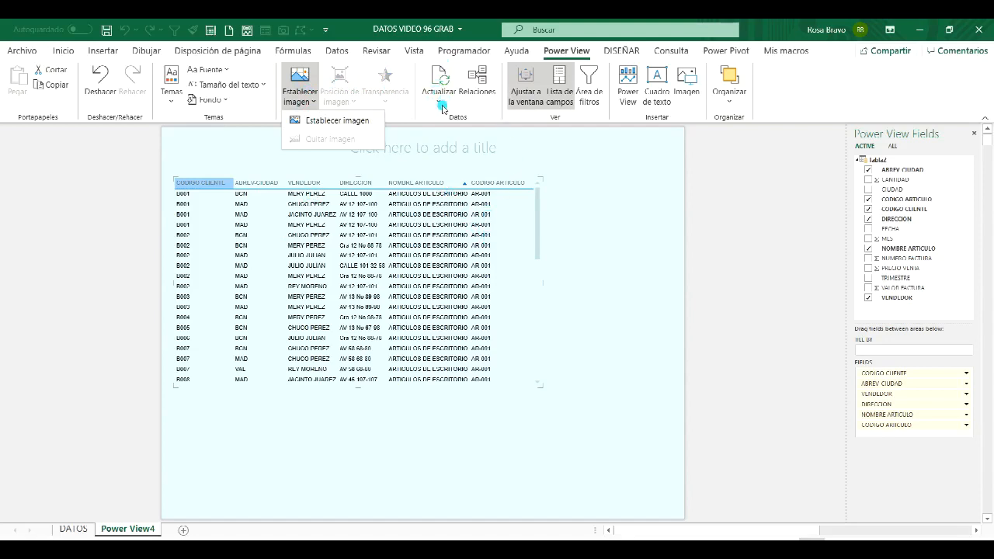
left_click(587, 247)
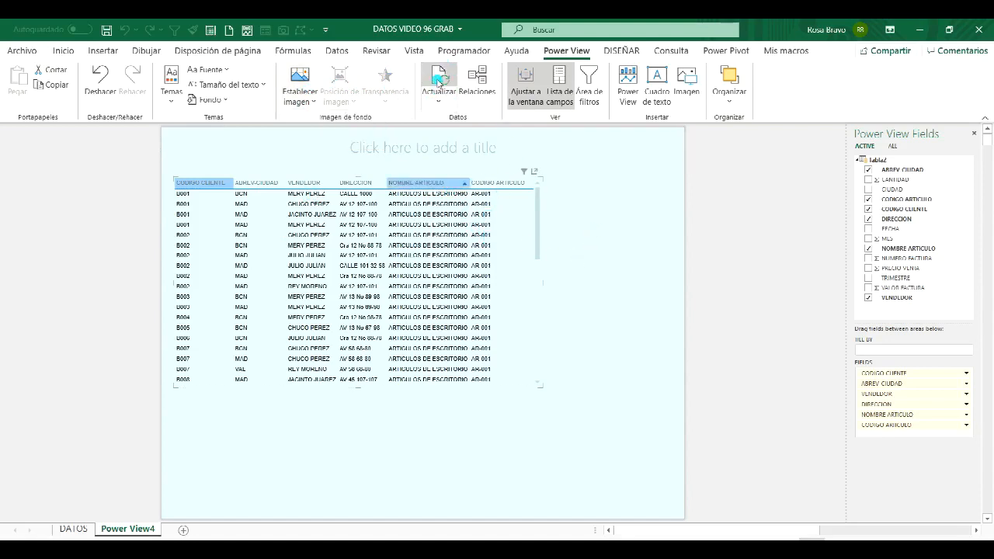
Step: Visit the DATOS source sheet, return to Power View4 and refresh the report's data
left_click(74, 530)
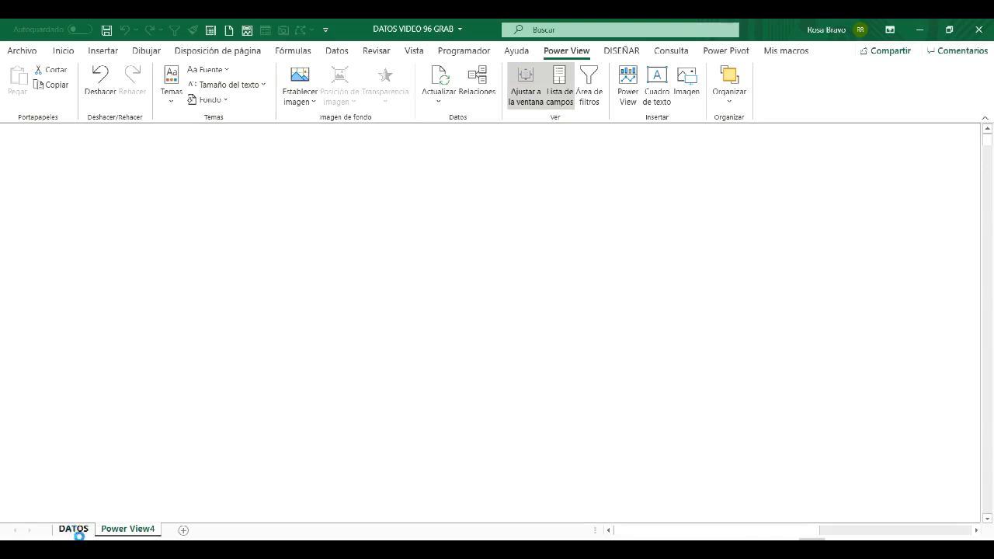
left_click(122, 534)
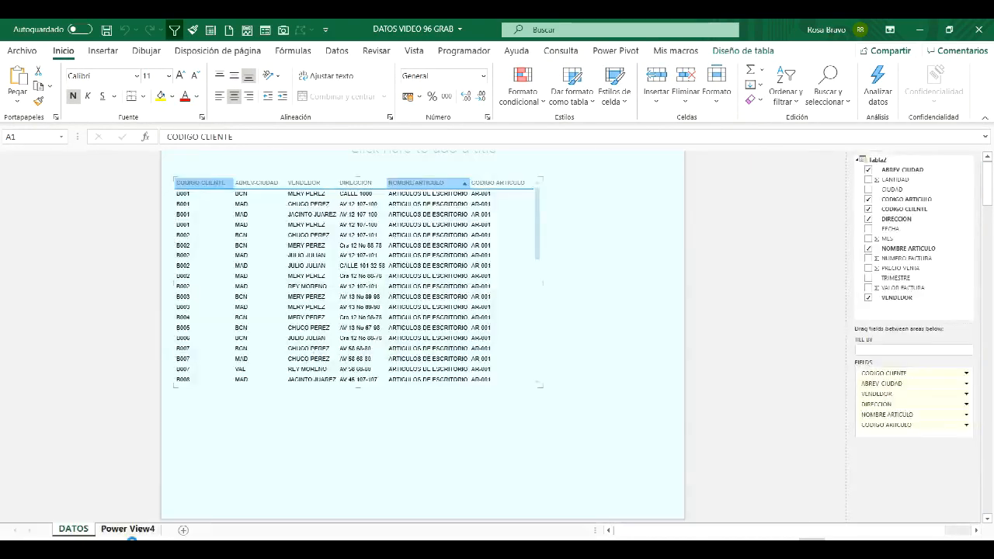
left_click(445, 83)
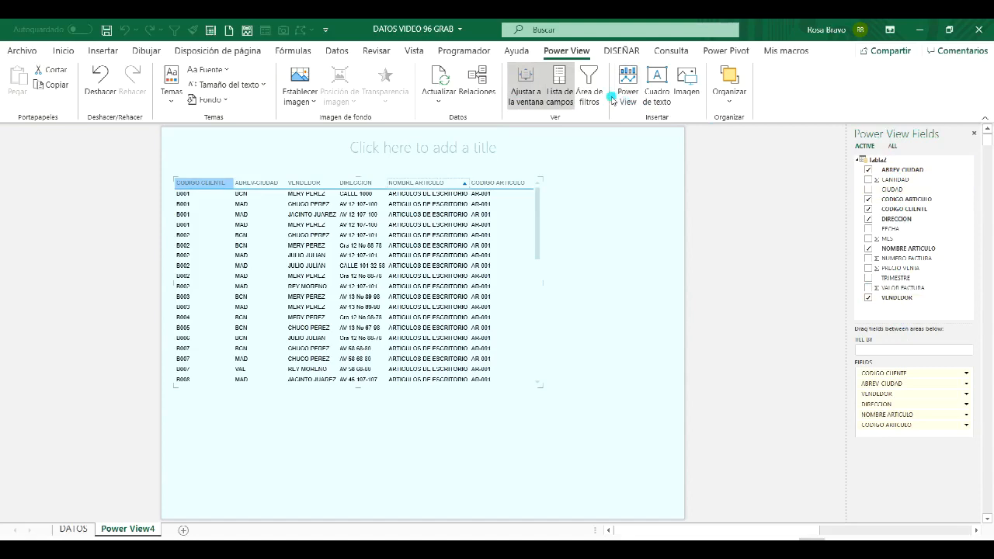
Step: Hide and restore the field list, and show and hide the filters area
left_click(560, 86)
left_click(559, 85)
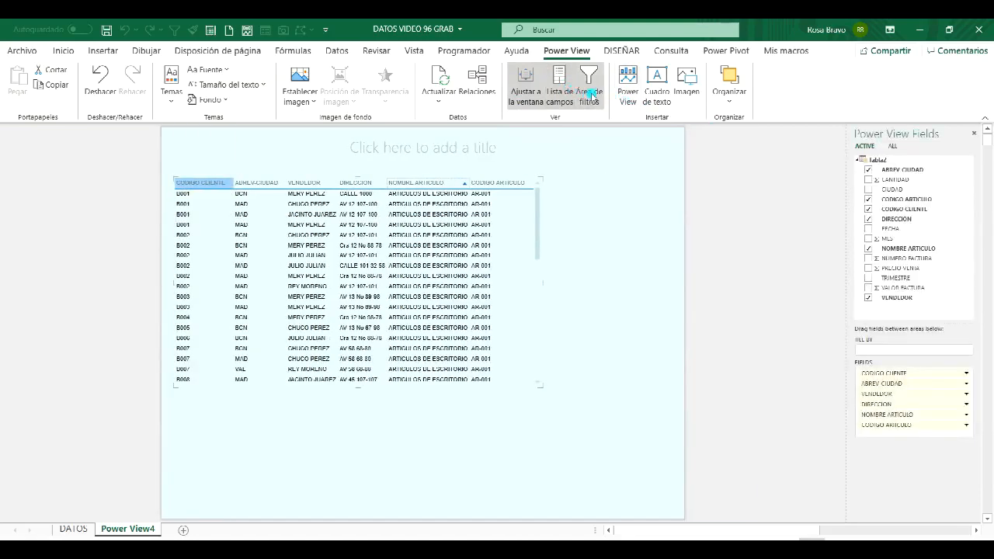
left_click(590, 92)
left_click(591, 85)
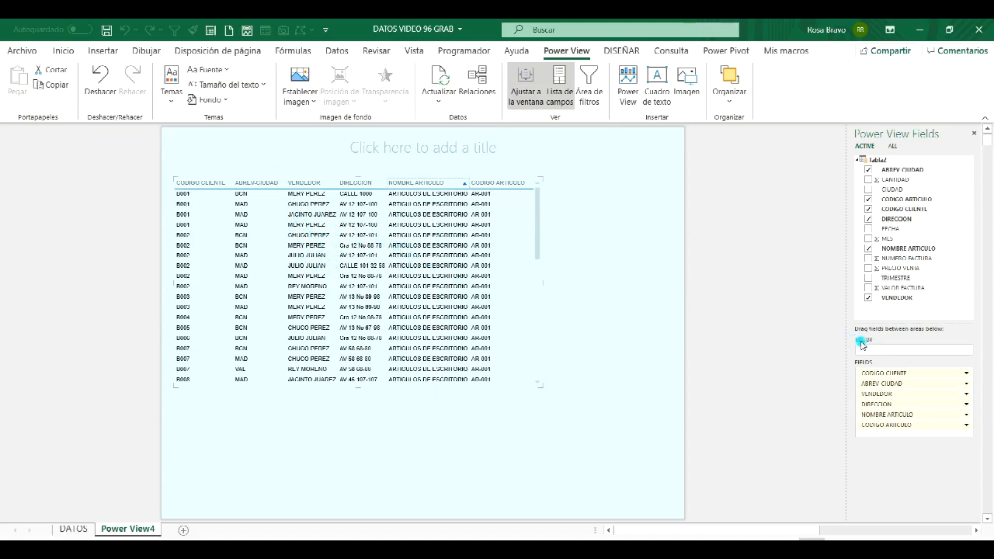
Step: Tile the table by TRIMESTRE and browse the quarter tiles, finishing on TRIM 1
left_click_drag(895, 284, 881, 351)
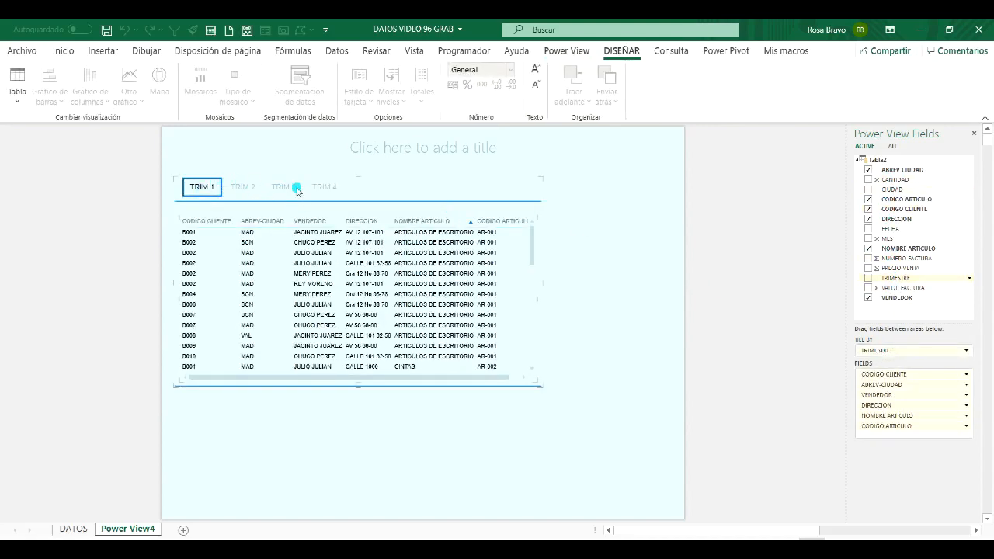
left_click(241, 188)
left_click(269, 189)
left_click(326, 190)
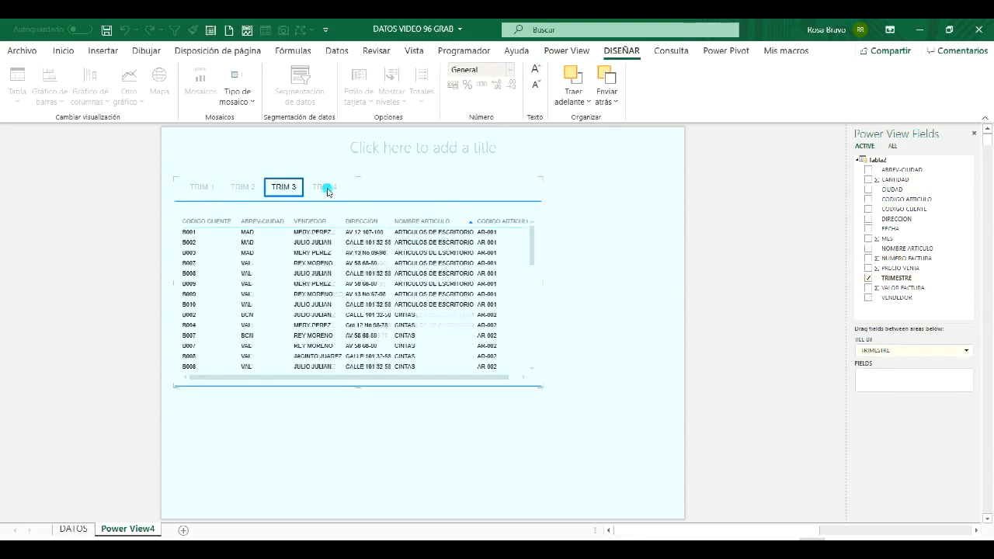
left_click(284, 189)
left_click(237, 189)
left_click(207, 189)
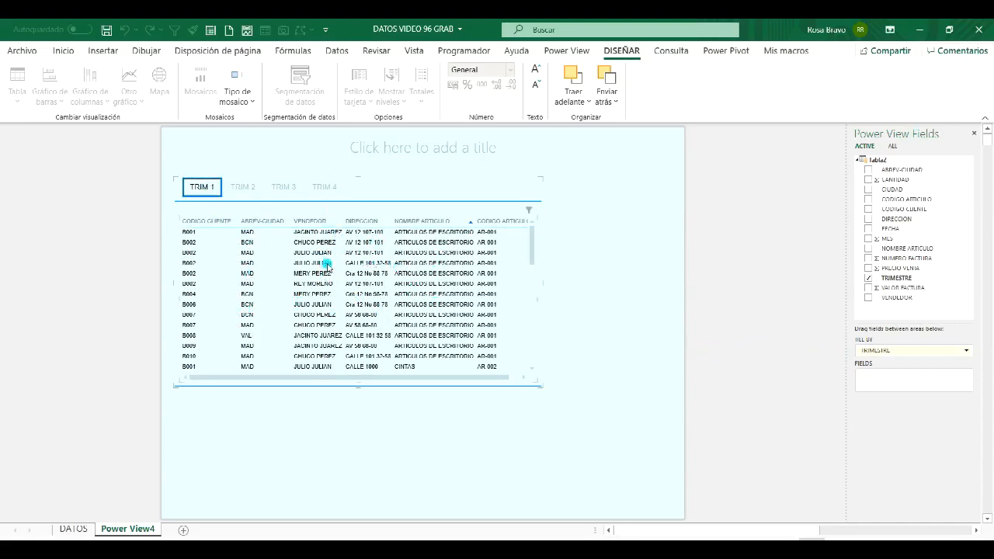
Step: Reduce the tiled table to CODIGO ARTICULO and VALOR FACTURA, removing the customer code, city, seller, address and article name fields
left_click(454, 286)
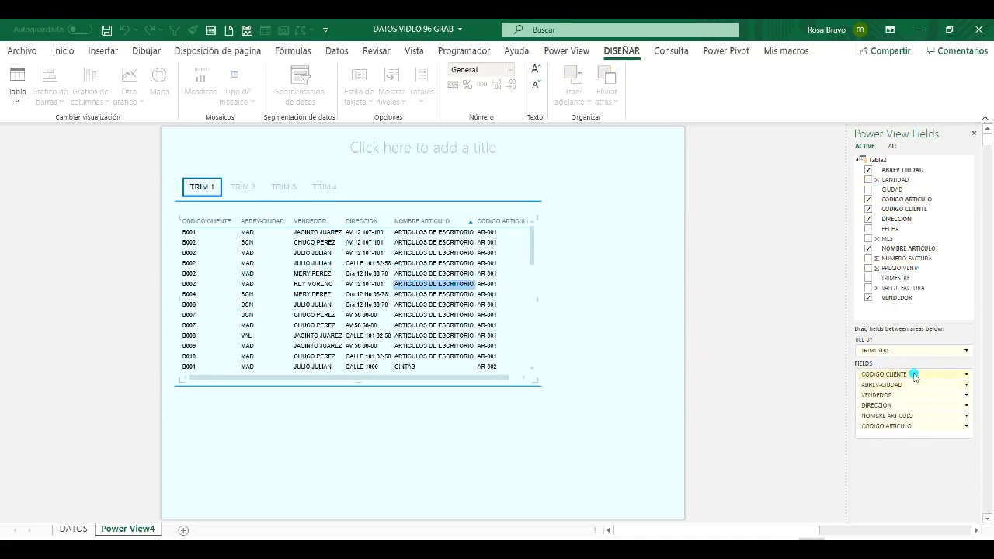
left_click_drag(956, 379, 871, 213)
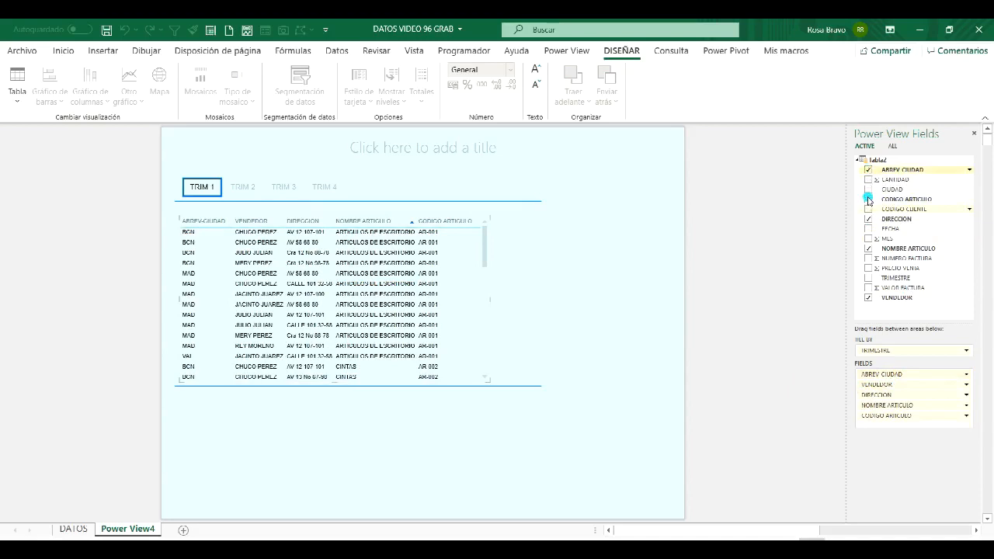
left_click(869, 221)
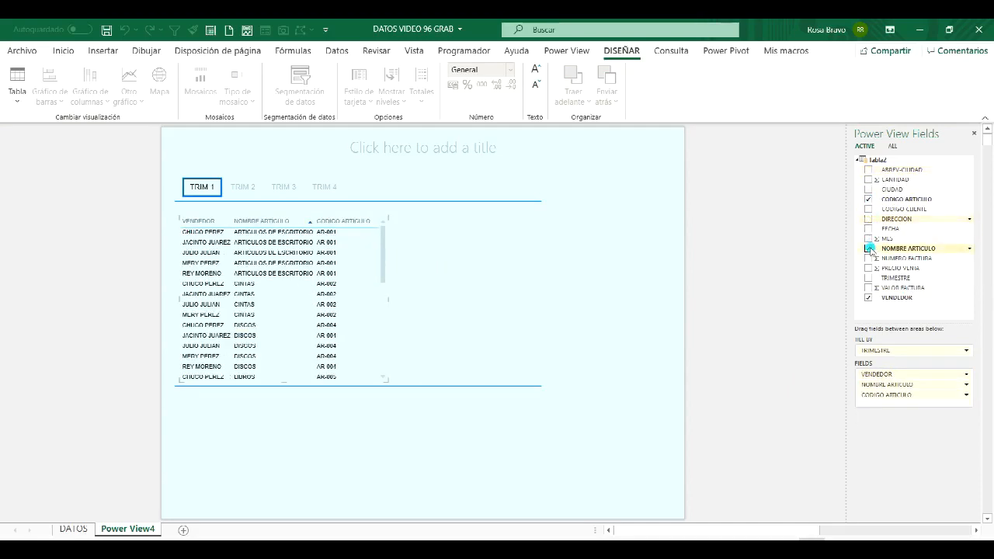
left_click(868, 250)
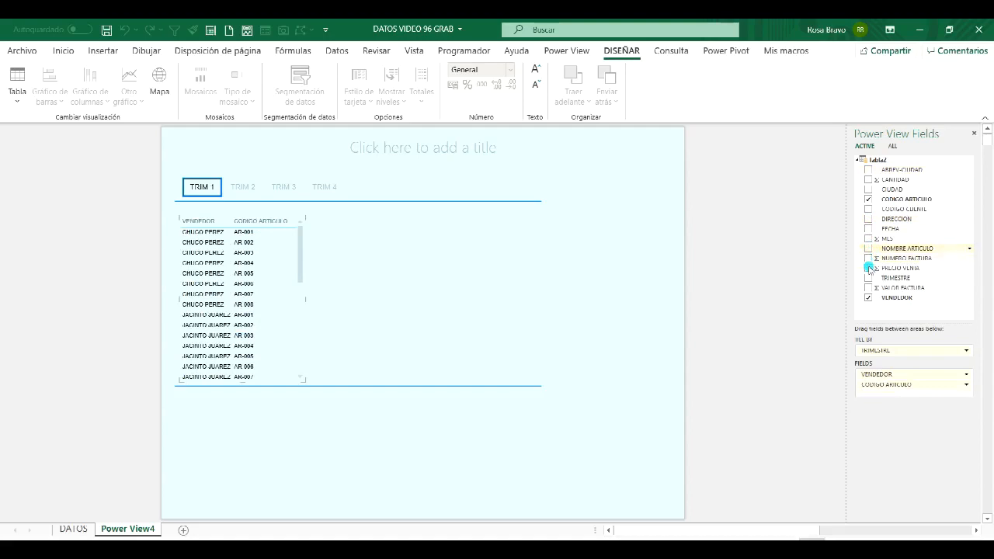
left_click(870, 299)
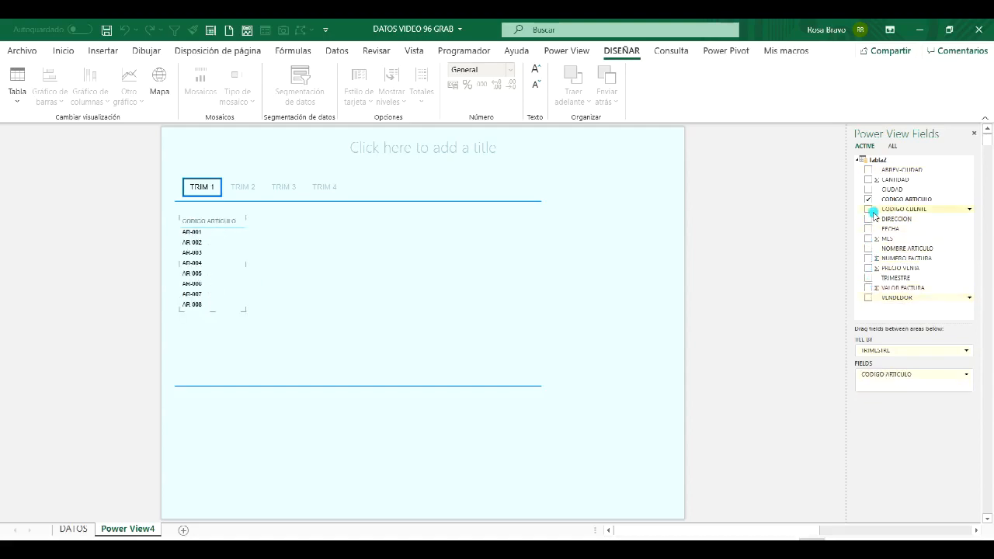
left_click(868, 287)
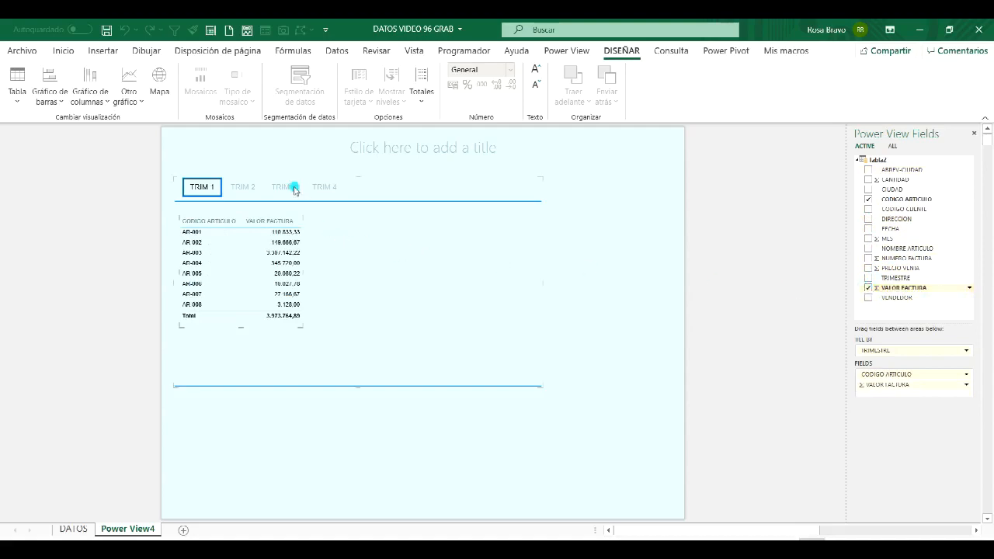
Step: Review the invoice values per article code across the quarter tiles, ending on TRIM 2 with the inner table selected
left_click(241, 188)
left_click(286, 190)
left_click(327, 189)
left_click(202, 188)
left_click(240, 189)
left_click(226, 225)
left_click(202, 297)
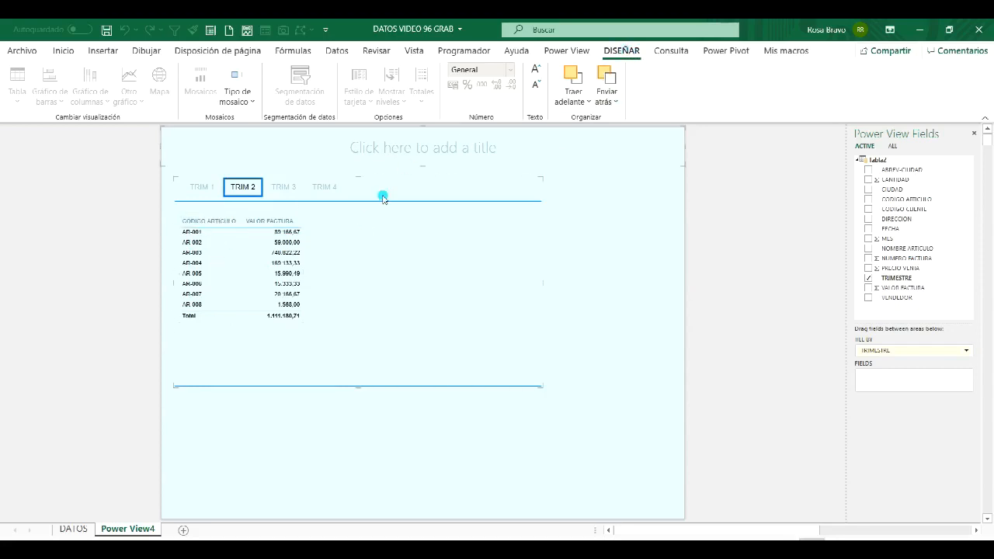
left_click(255, 253)
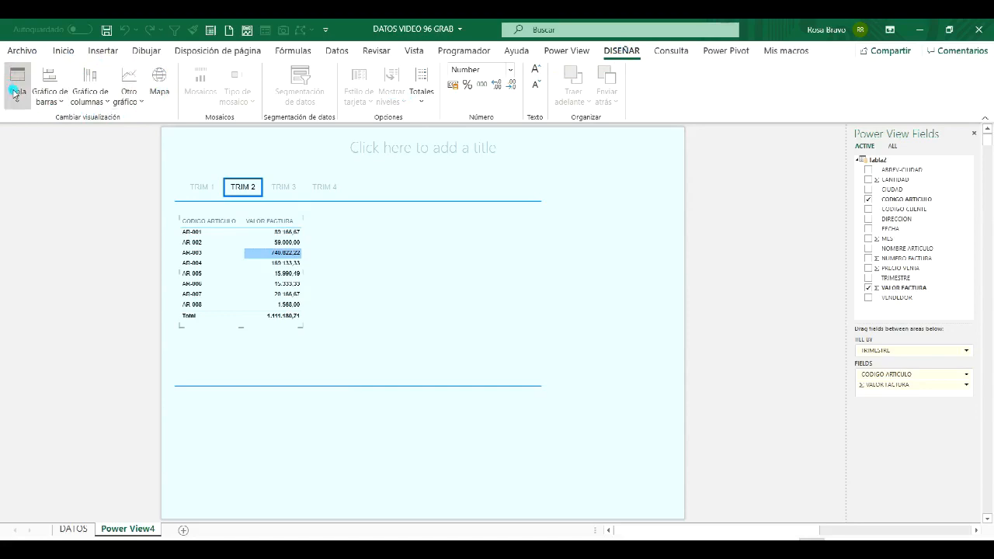
Step: Convert the VALOR FACTURA by CODIGO ARTICULO table into a bar chart and enlarge it in height and width to fit all articles
left_click(45, 99)
left_click(58, 121)
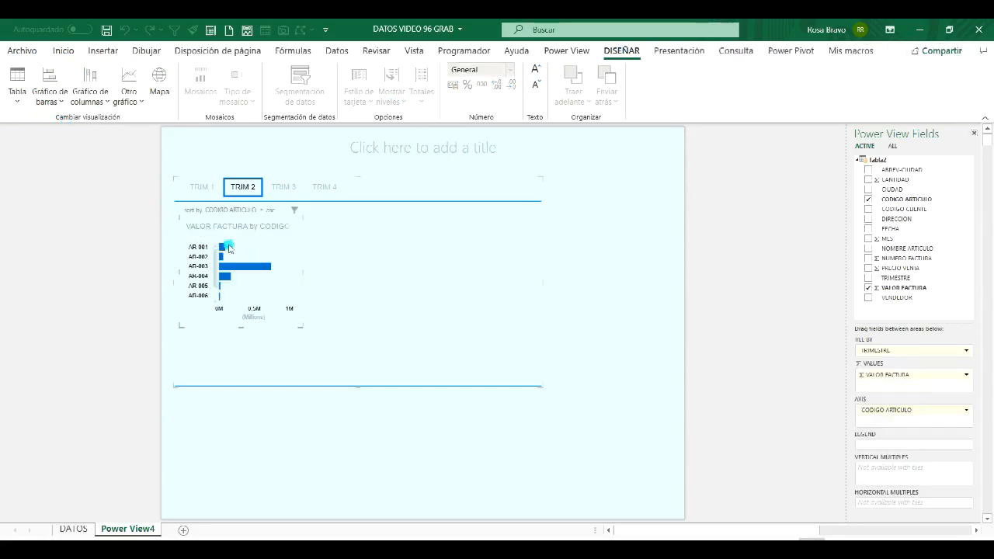
left_click_drag(240, 328, 240, 360)
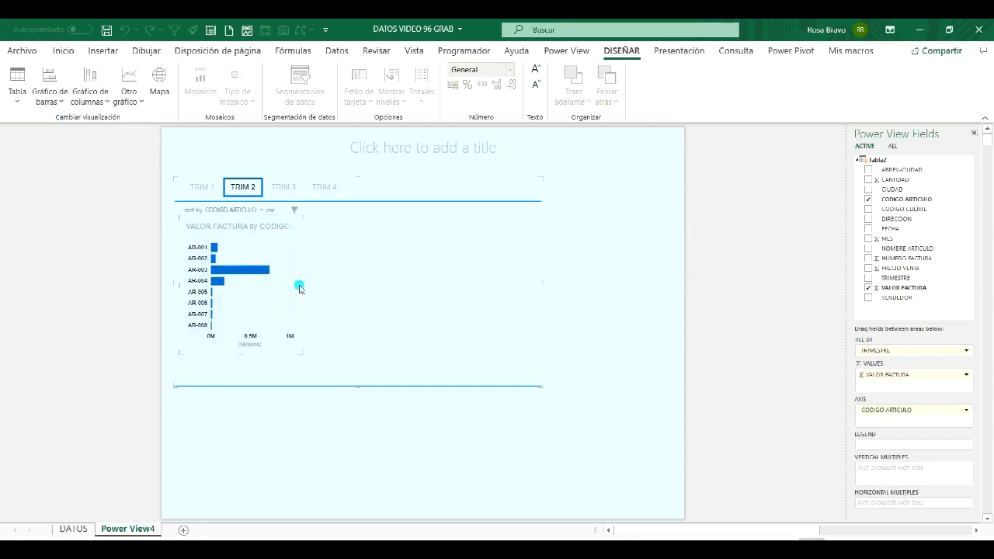
left_click_drag(308, 287, 367, 282)
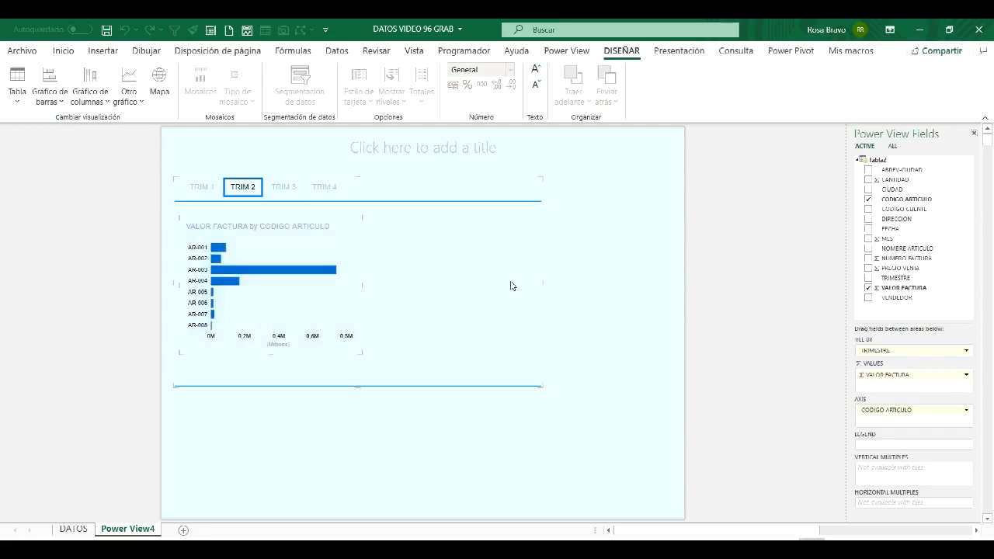
Step: Shrink the quarter tile container in width and height so it fits closely around the bar chart
left_click_drag(546, 283, 390, 284)
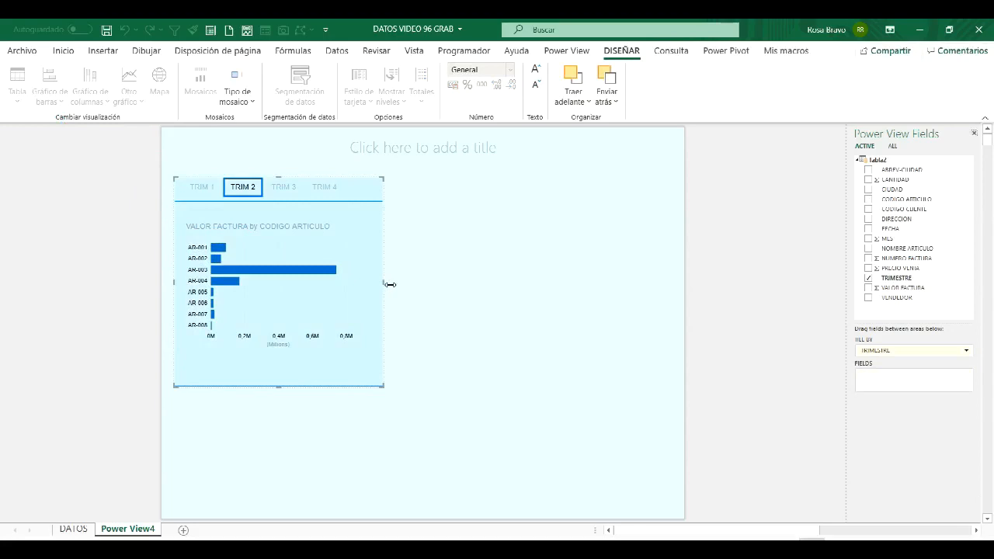
left_click_drag(279, 386, 278, 361)
left_click_drag(388, 274, 380, 272)
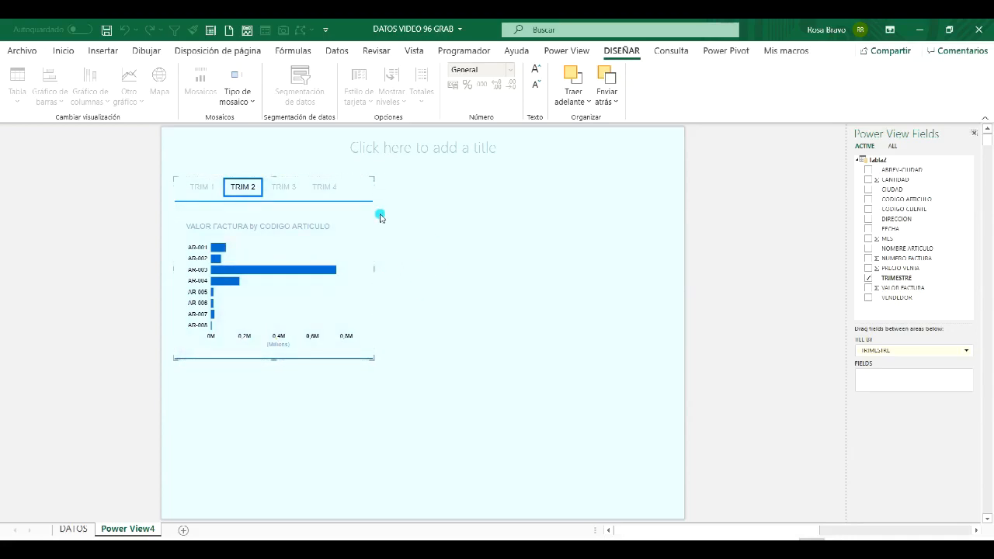
left_click_drag(376, 271, 378, 271)
left_click_drag(273, 363, 272, 359)
left_click(434, 265)
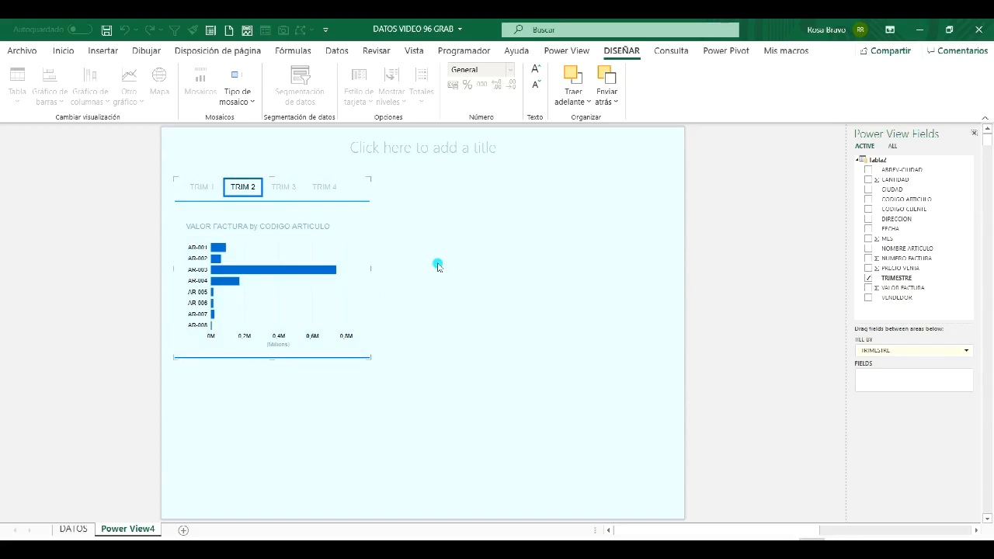
Step: Add a separate table with PRECIO VENTA and VENDEDOR beside the tiled chart, and enlarge it to fit all sellers
left_click(857, 160)
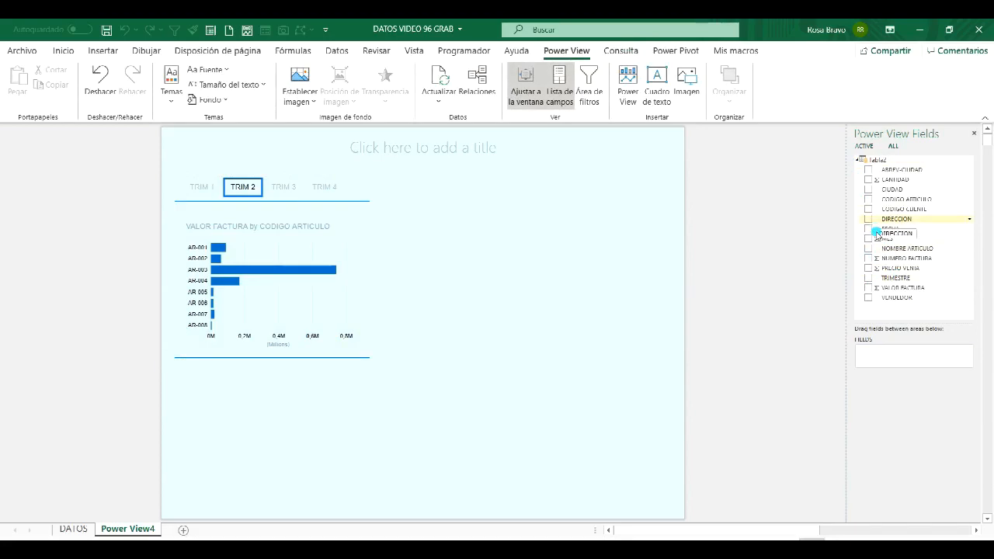
left_click(869, 268)
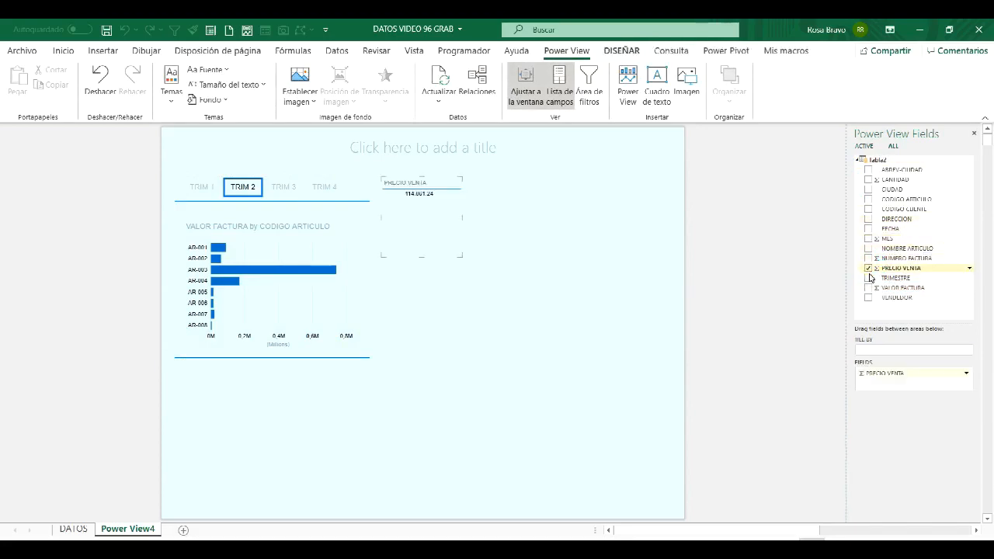
left_click(868, 300)
left_click_drag(435, 257, 436, 302)
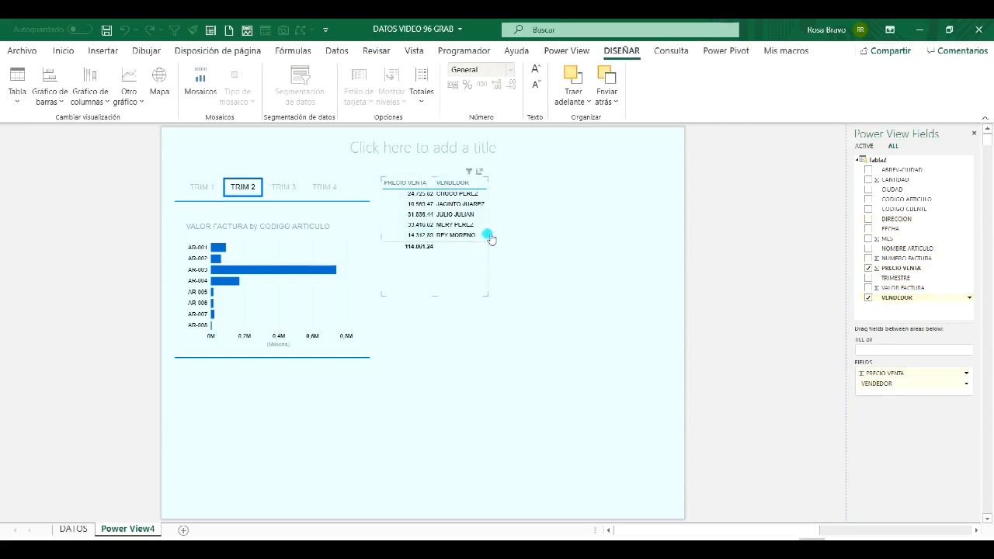
left_click_drag(489, 237, 511, 238)
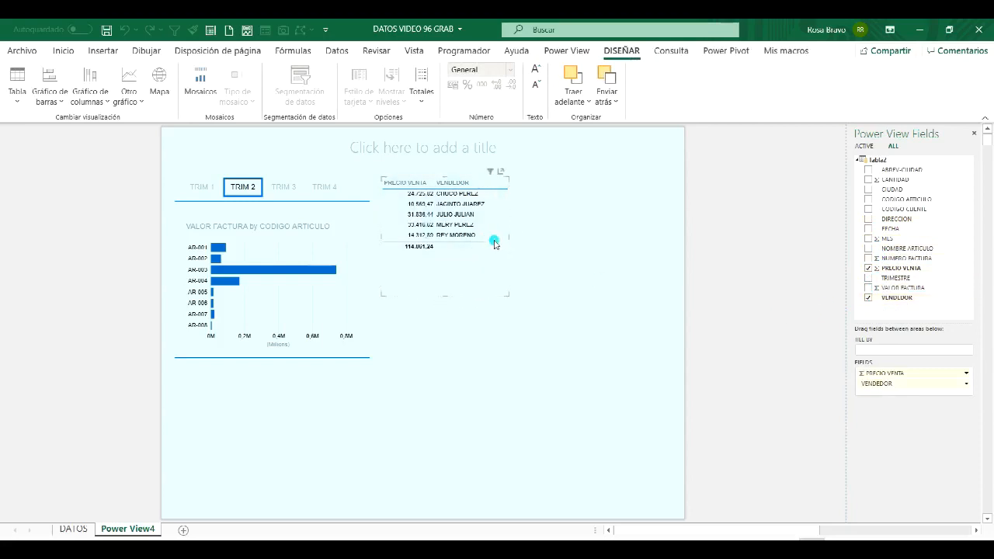
Step: Convert the PRECIO VENTA by VENDEDOR table into a stacked column chart and enlarge it to about the tile container's height
left_click(309, 126)
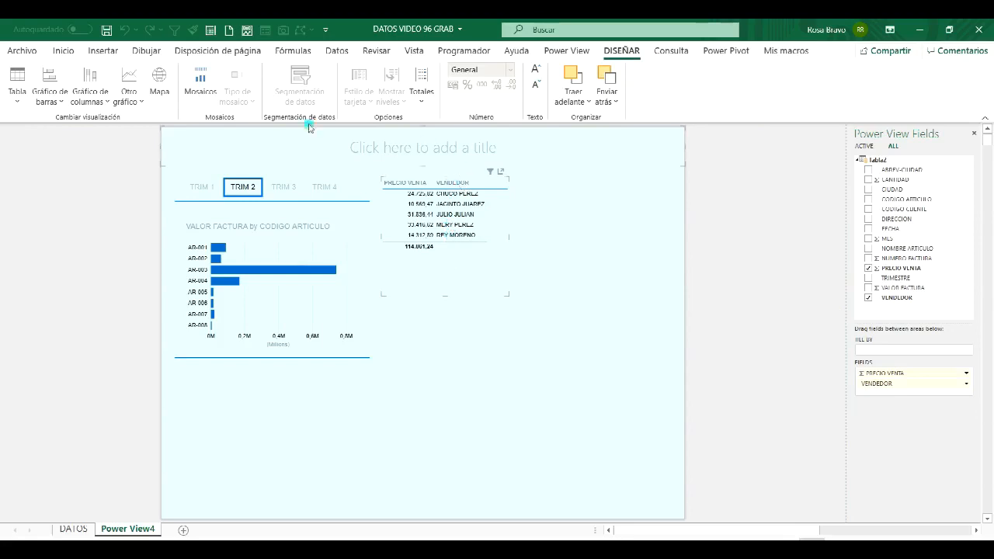
left_click(86, 99)
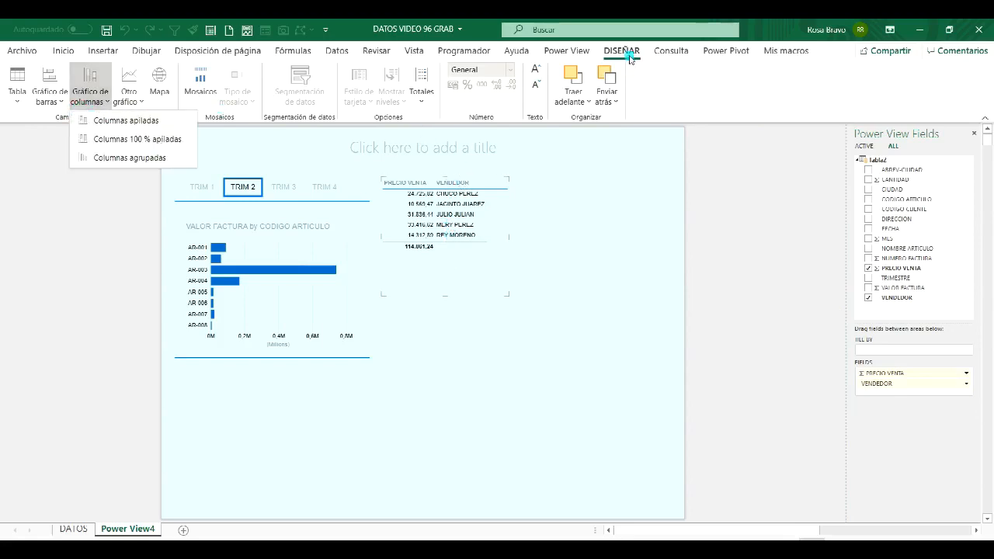
left_click(117, 121)
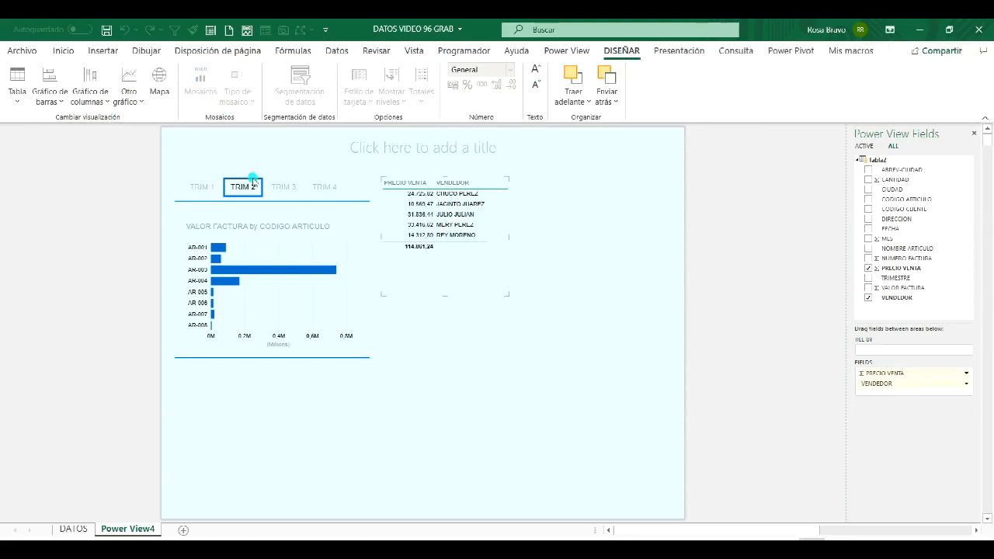
left_click_drag(443, 299, 446, 355)
left_click_drag(509, 270, 546, 267)
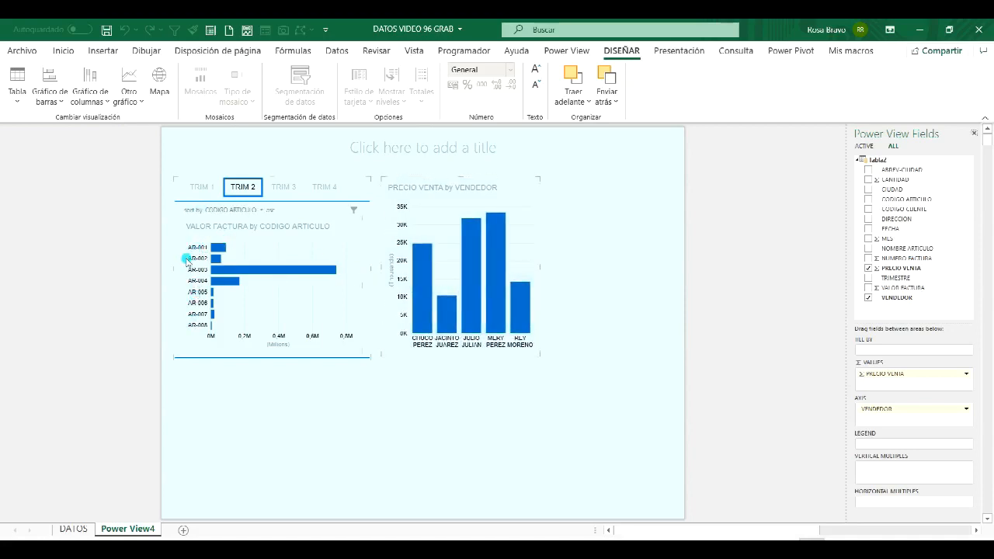
Step: Browse the TRIM 1, TRIM 3 and TRIM 4 tiles and check the seller columns alongside the article bars
left_click(201, 187)
left_click(283, 188)
left_click(330, 188)
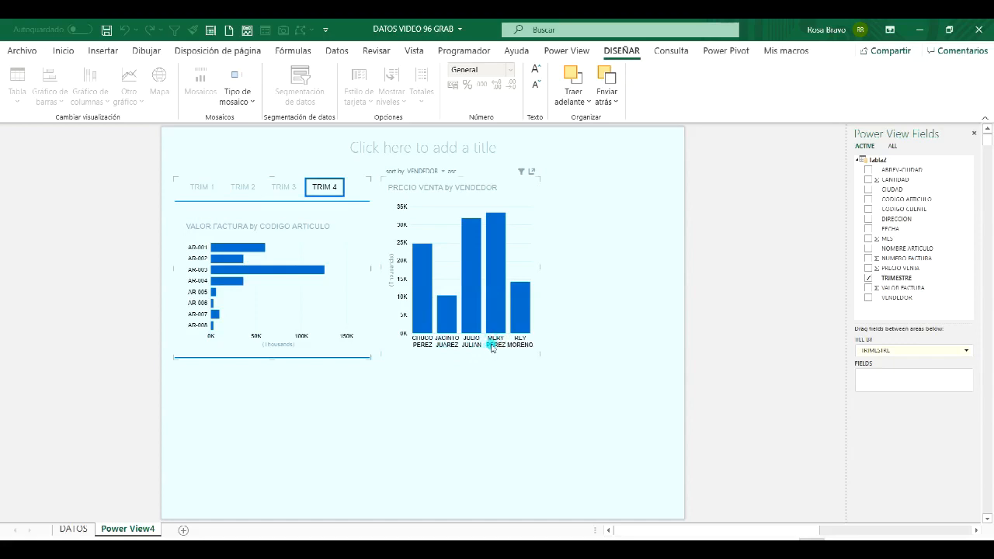
mouse_move(492, 268)
Step: Try the seller column chart's sort orders by VENDEDOR and PRECIO VENTA, finishing with PRECIO VENTA descending
left_click(463, 361)
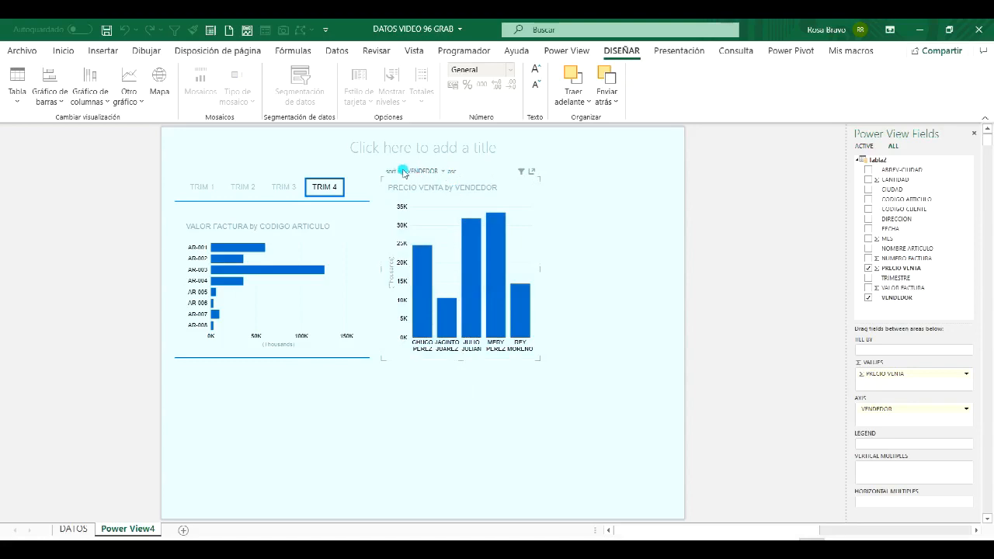
left_click(443, 172)
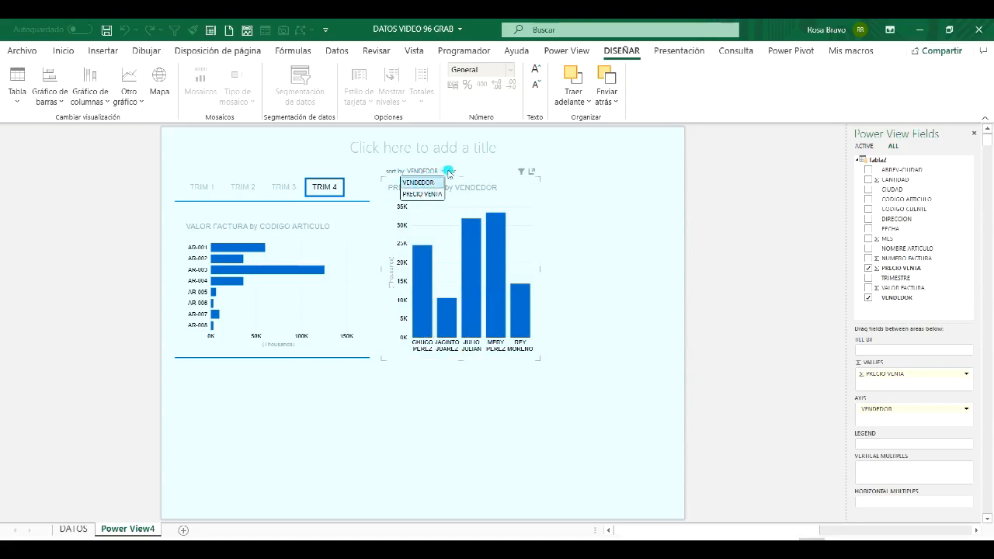
left_click(457, 178)
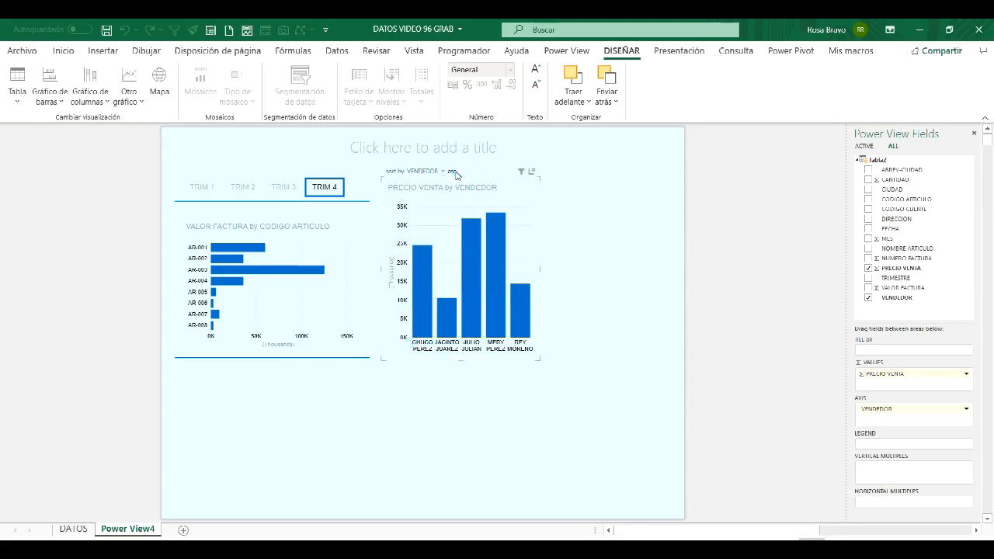
left_click(453, 172)
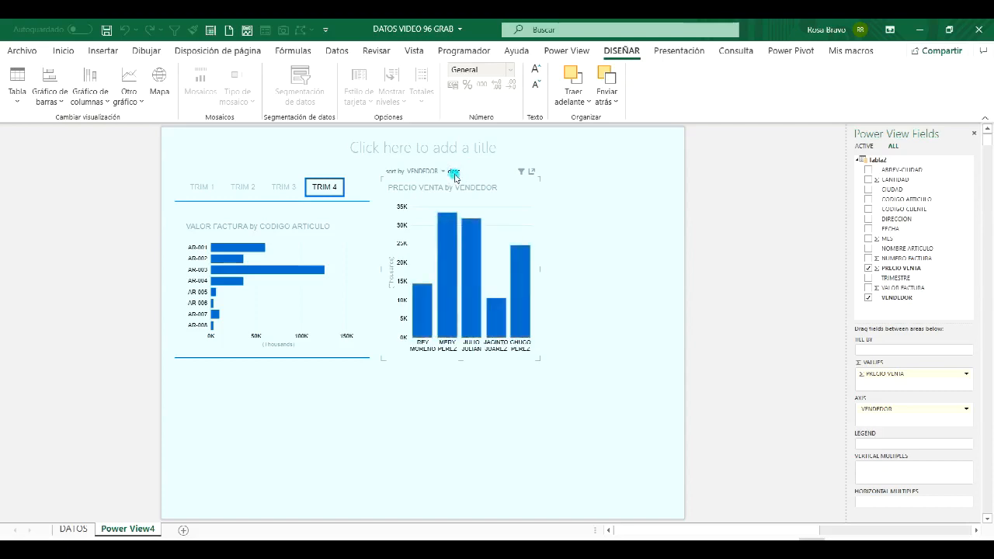
left_click(426, 171)
left_click(433, 183)
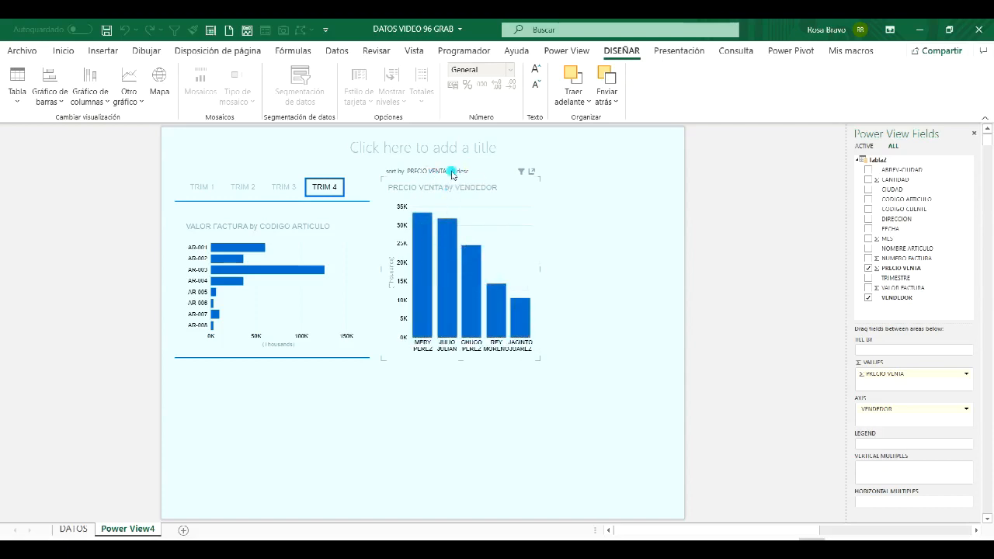
left_click(462, 173)
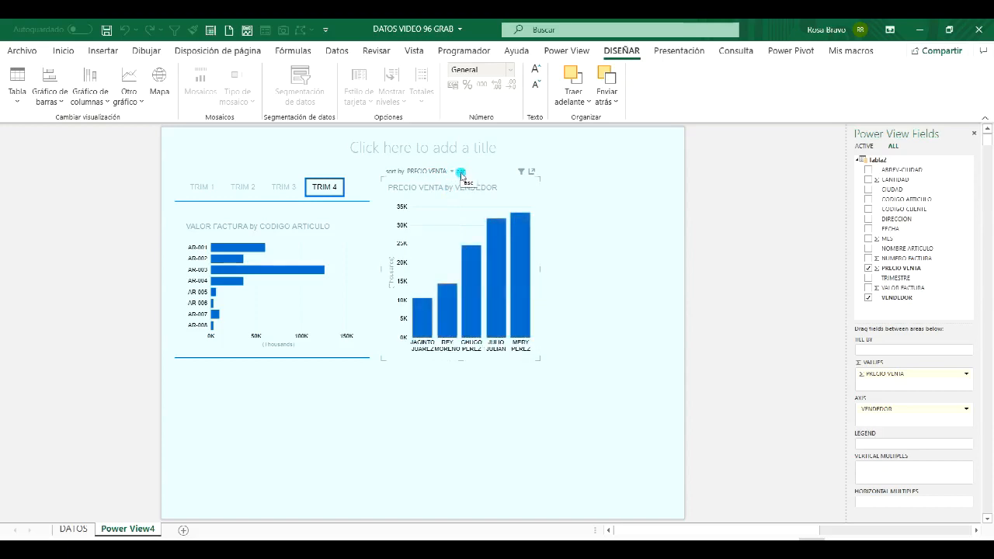
left_click(461, 172)
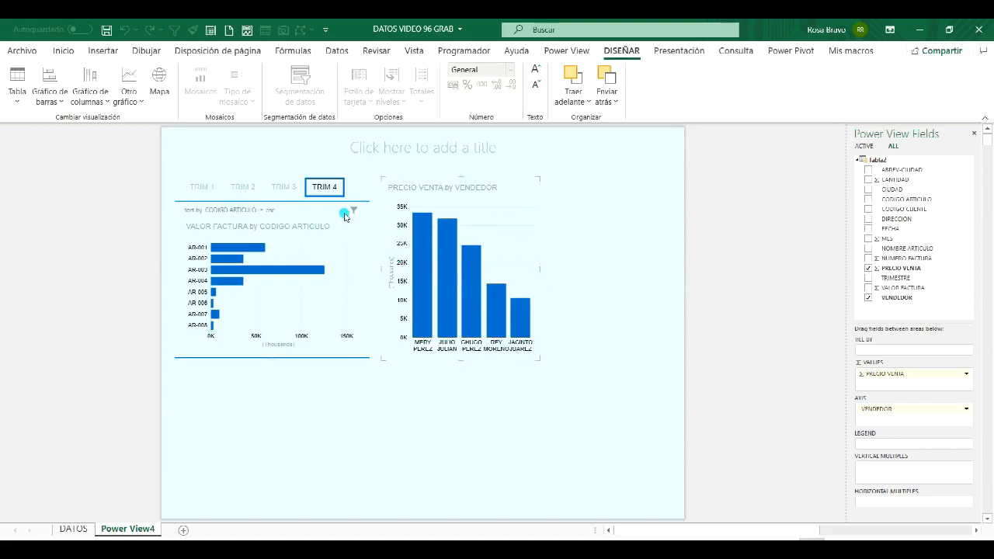
Step: Narrow the quarter tile container slightly, then bring the seller column chart closer to it and reduce the chart's width
left_click(361, 186)
left_click_drag(373, 270, 360, 273)
left_click(390, 194)
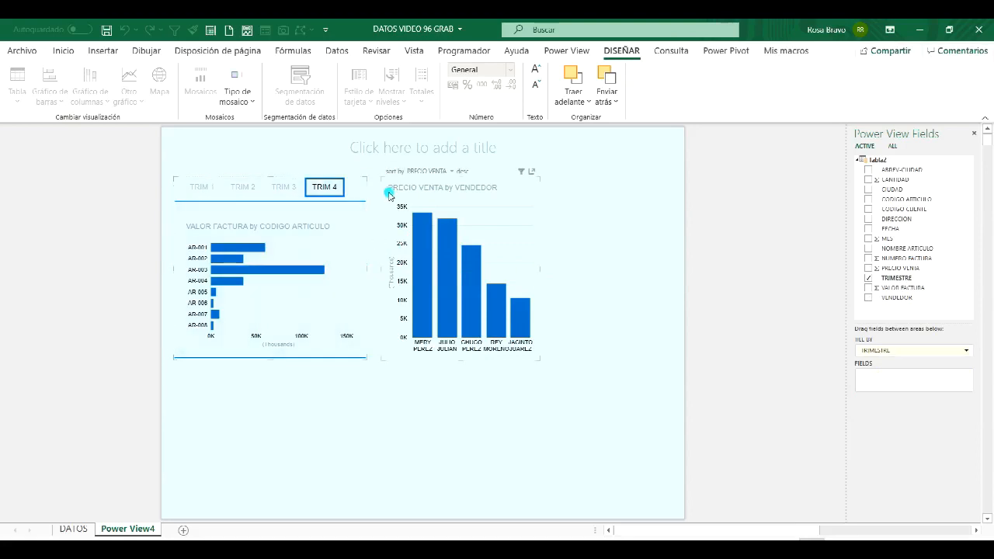
left_click(386, 187)
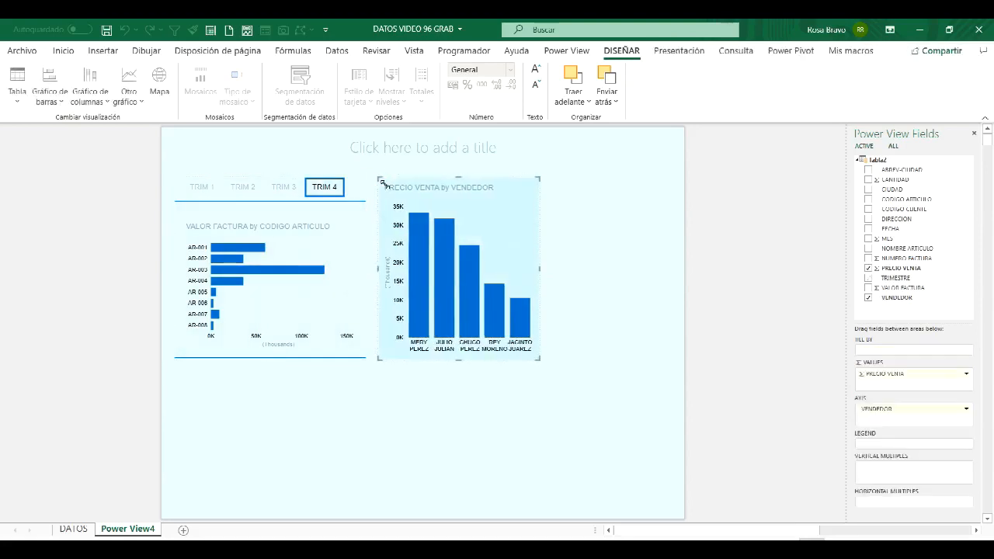
mouse_move(546, 268)
left_mouse_down()
mouse_move(506, 269)
mouse_move(527, 268)
left_mouse_up()
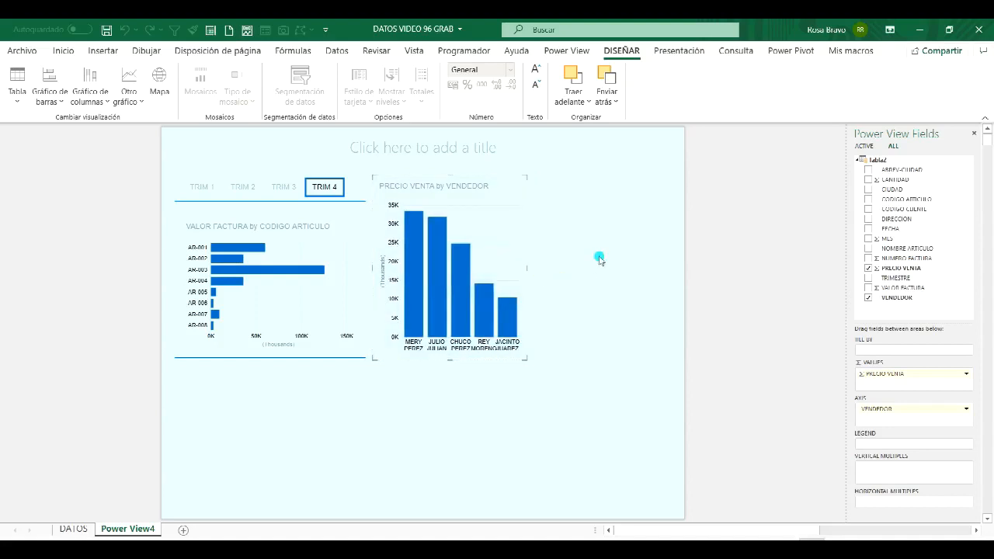
Step: Add a VALOR FACTURA by CIUDAD table beside the column chart, enlarge it and convert it to a pie chart
left_click(600, 260)
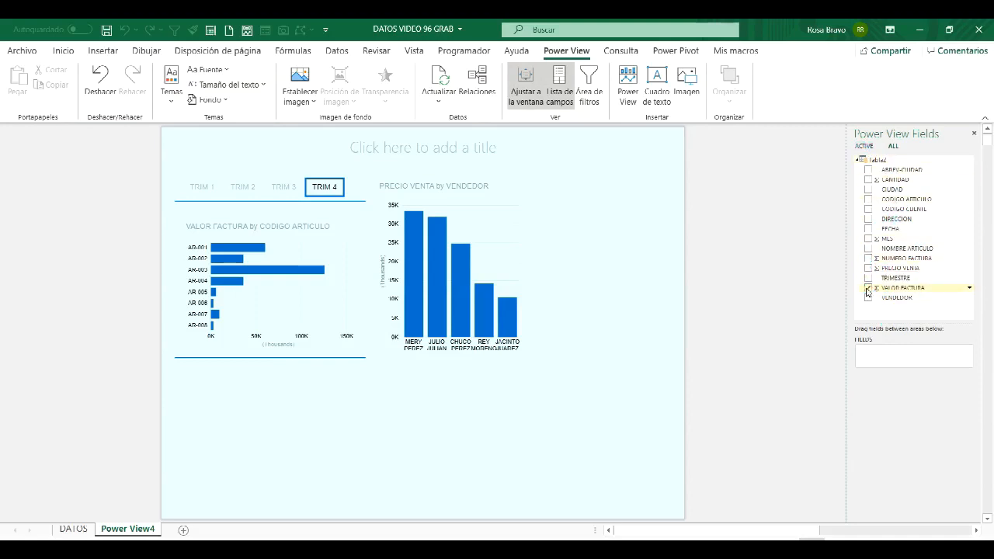
left_click(868, 189)
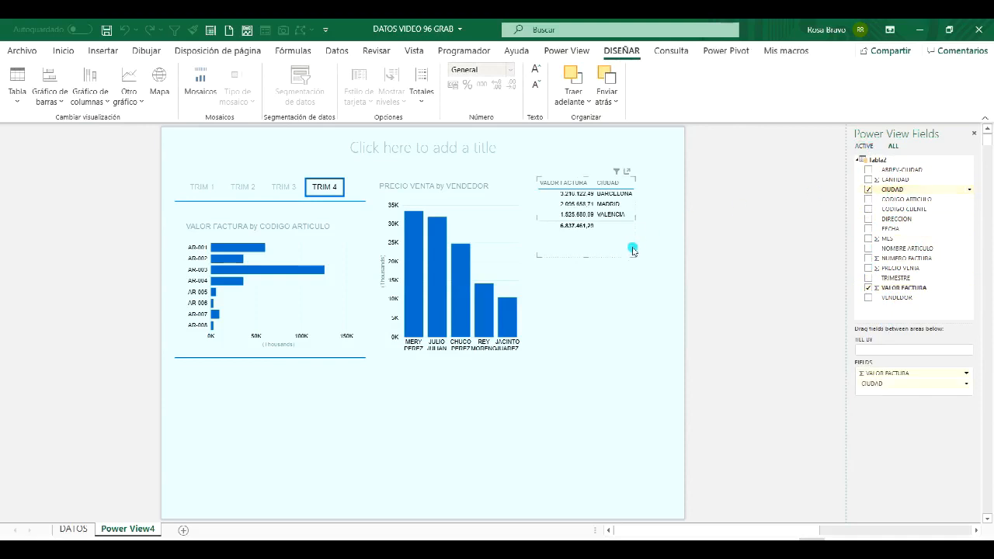
left_click_drag(587, 256, 587, 350)
left_click_drag(641, 277, 660, 276)
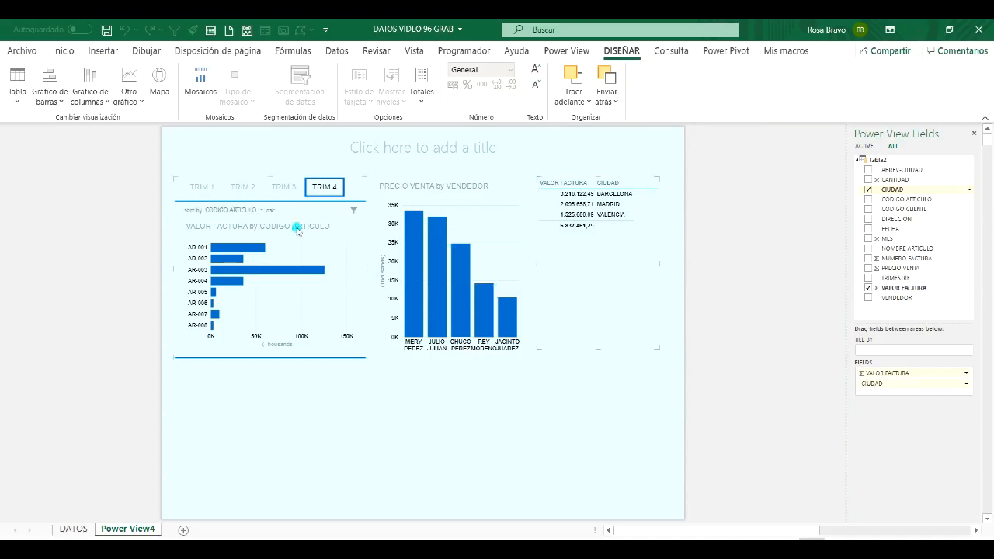
left_click(130, 105)
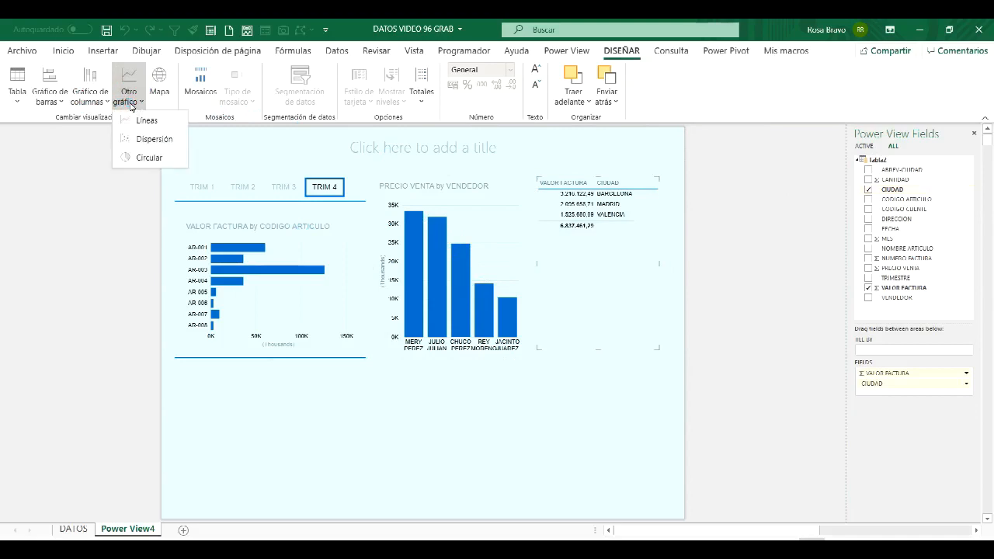
left_click(144, 159)
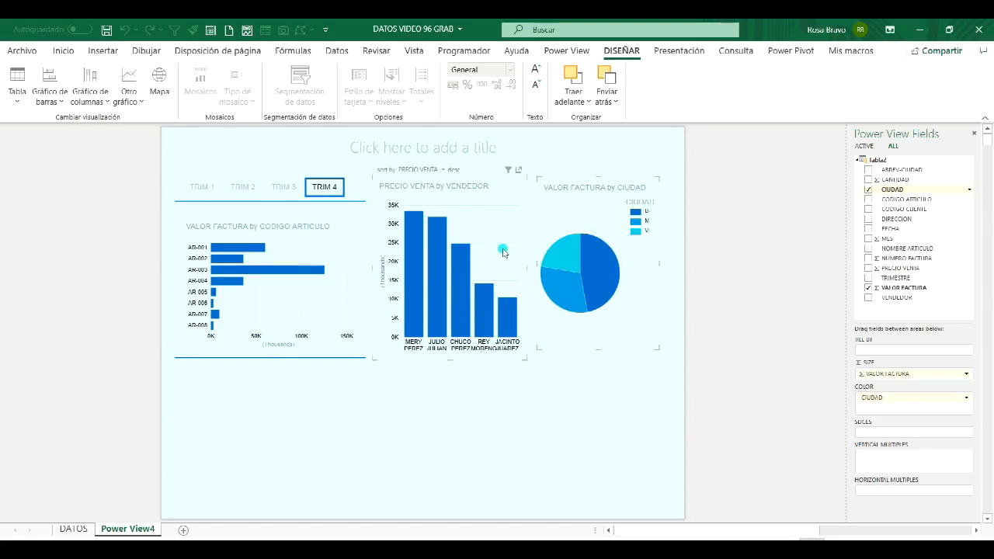
left_click(662, 52)
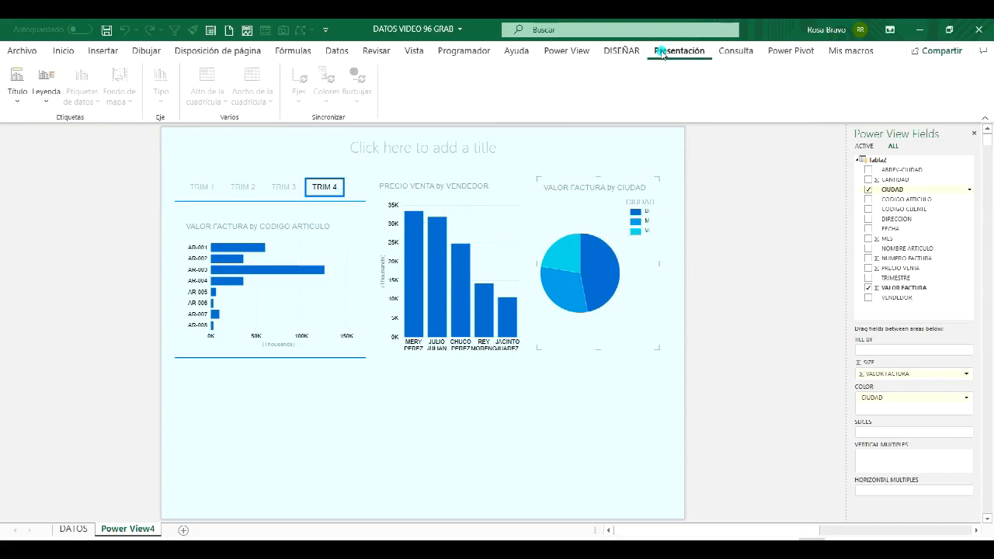
left_click(566, 51)
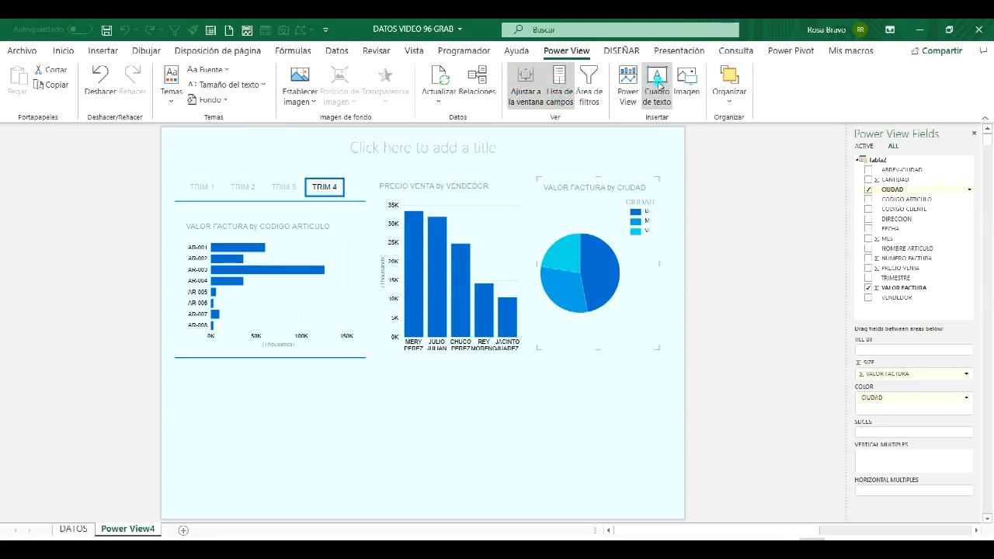
left_click(622, 51)
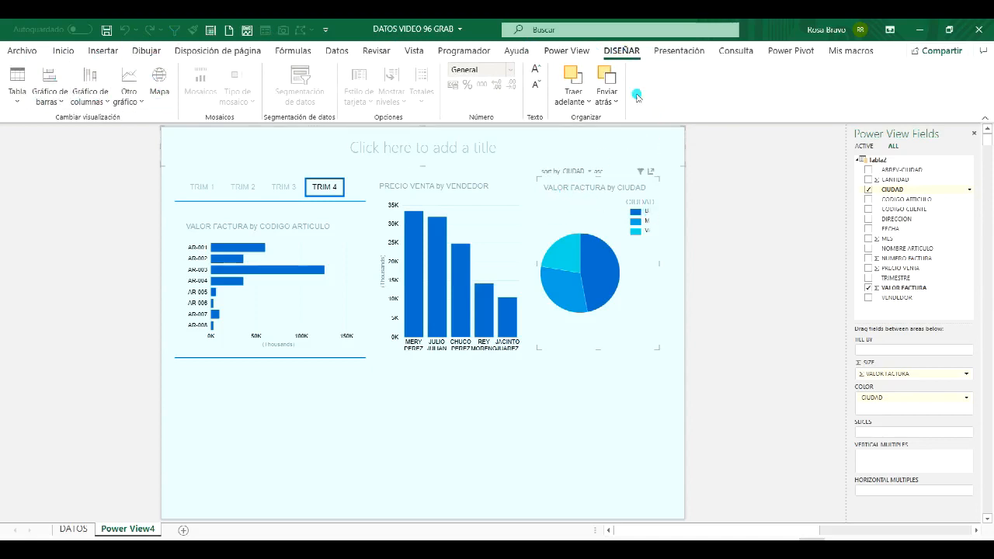
Step: Show the city pie chart's legend below the chart
left_click(676, 53)
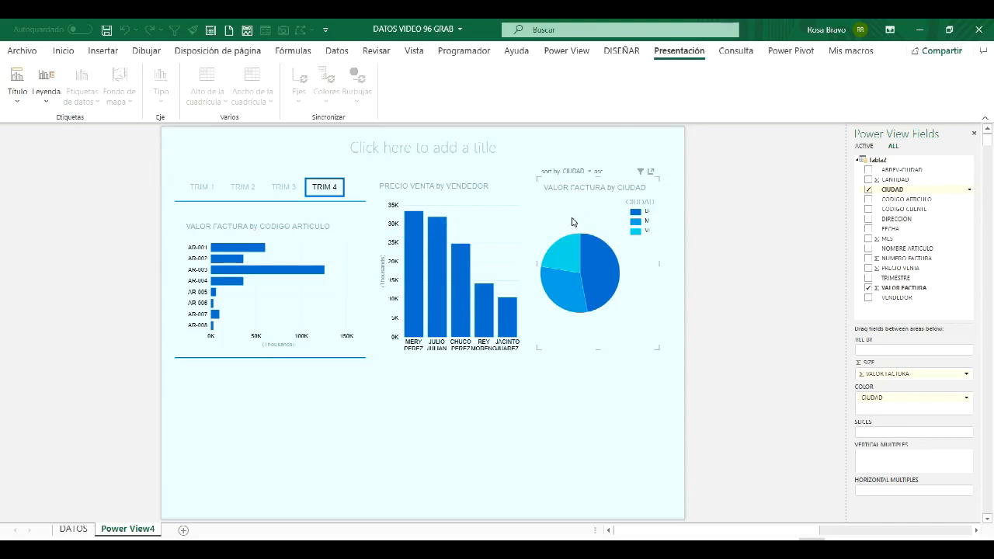
left_click(47, 108)
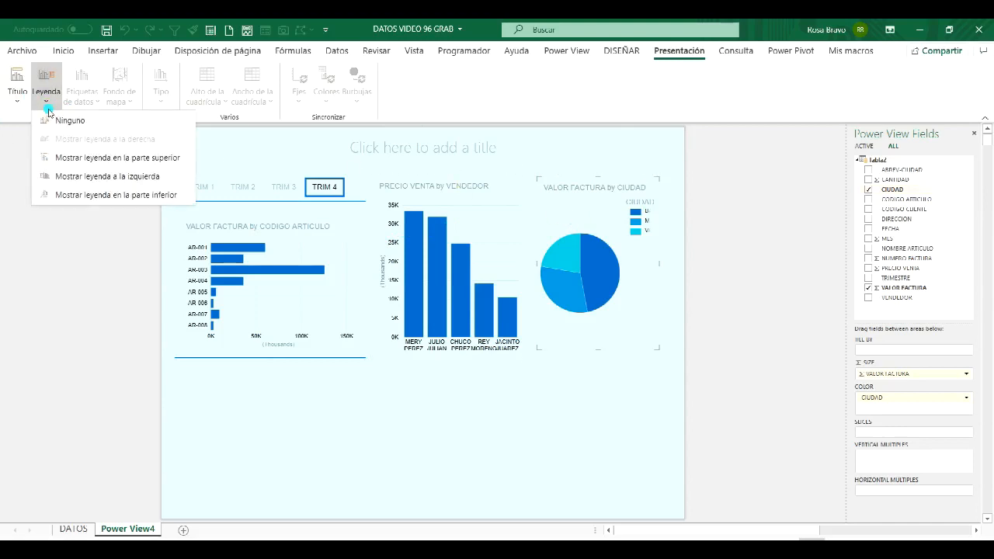
left_click(82, 197)
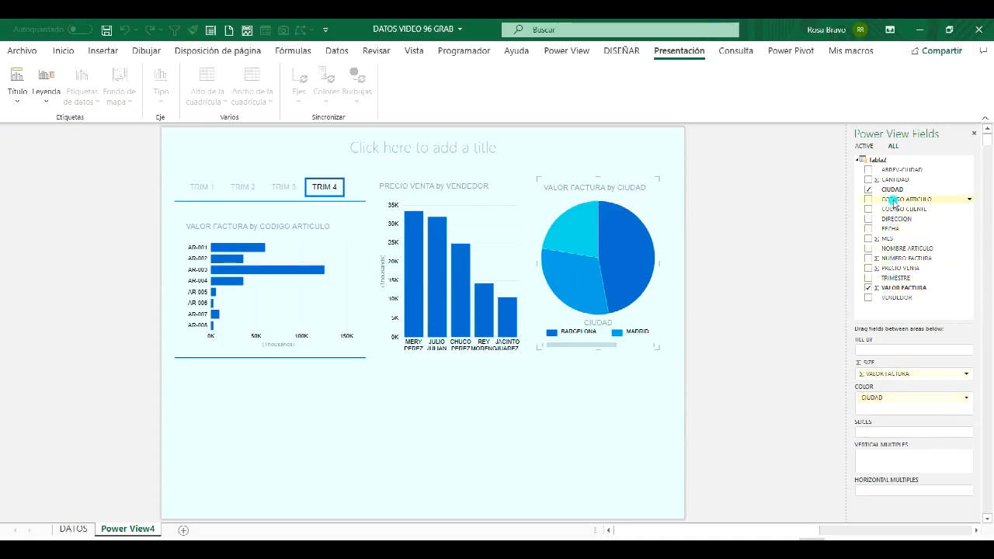
Step: Replace CIUDAD with ABREV-CIUDAD as the pie chart's color field
left_click(966, 398)
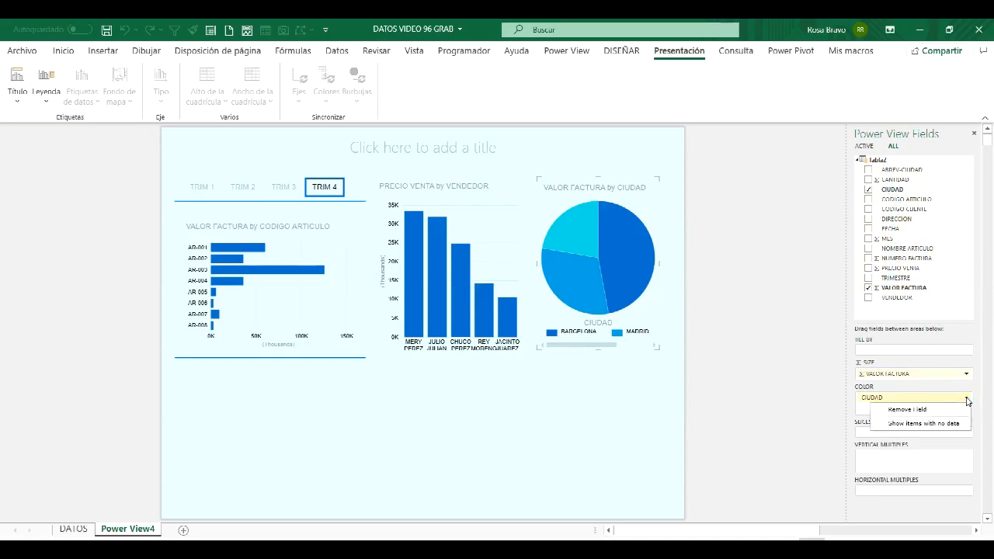
left_click(906, 410)
left_click_drag(899, 169, 871, 410)
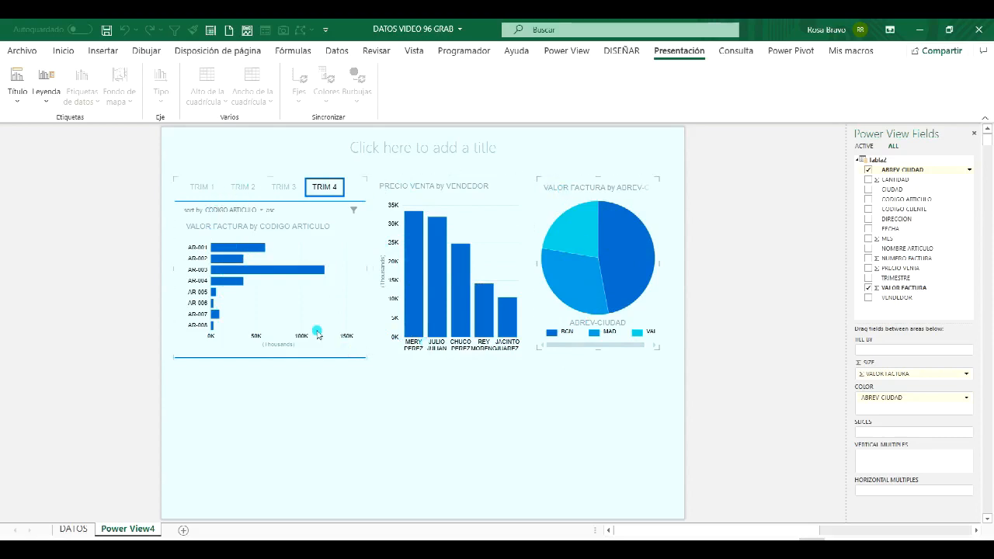
Step: Highlight the first two seller columns in turn and check their share in the article bars and the city pie chart
left_click(410, 293)
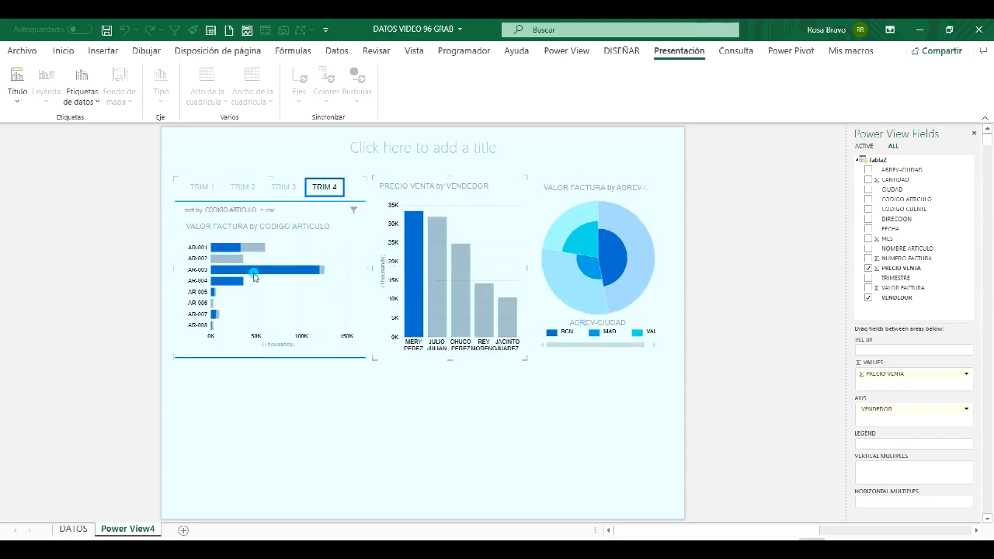
mouse_move(221, 247)
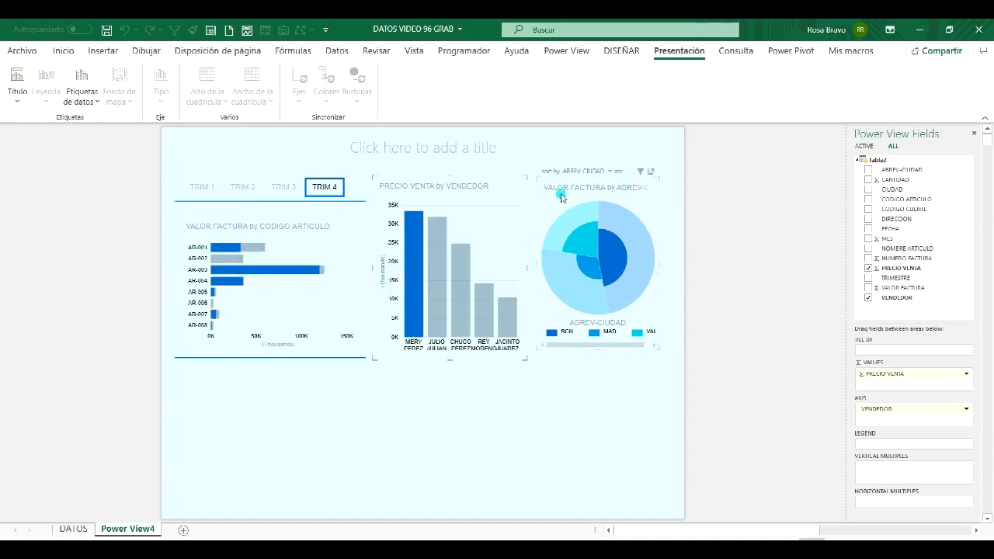
mouse_move(582, 245)
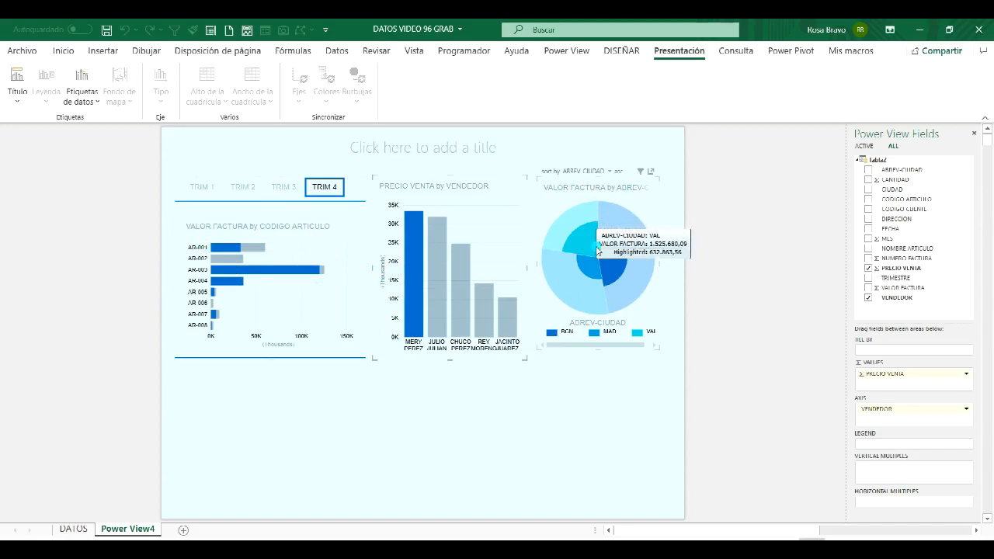
mouse_move(628, 270)
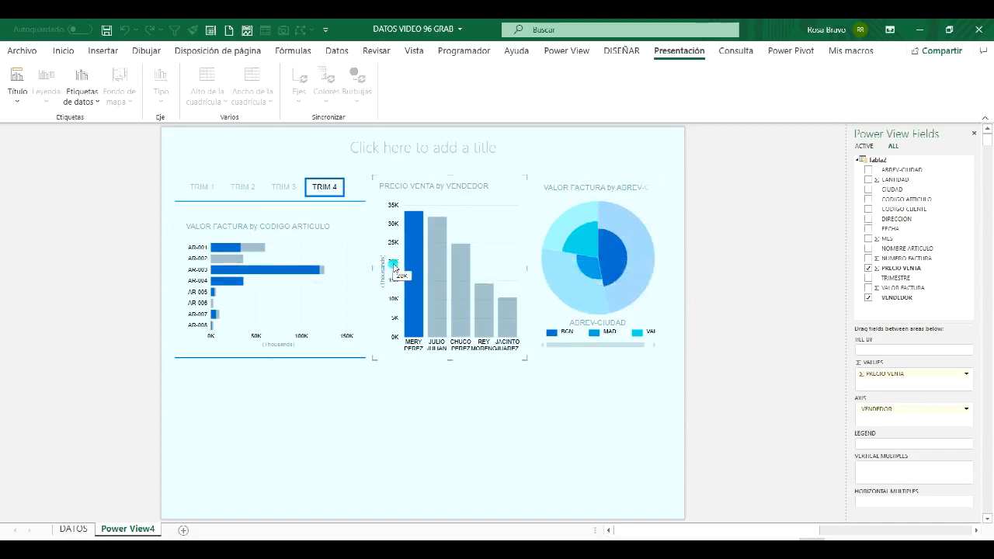
left_click(438, 278)
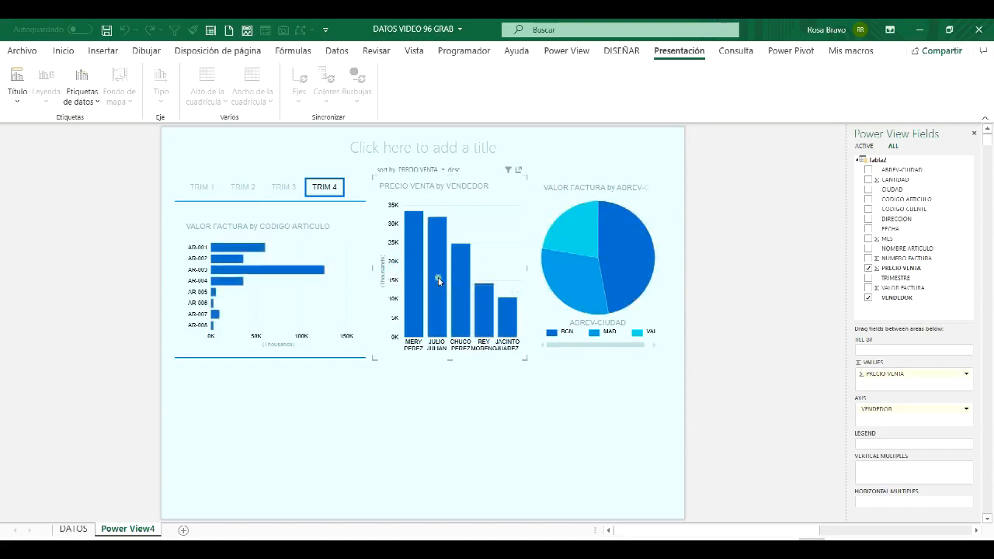
left_click(353, 292)
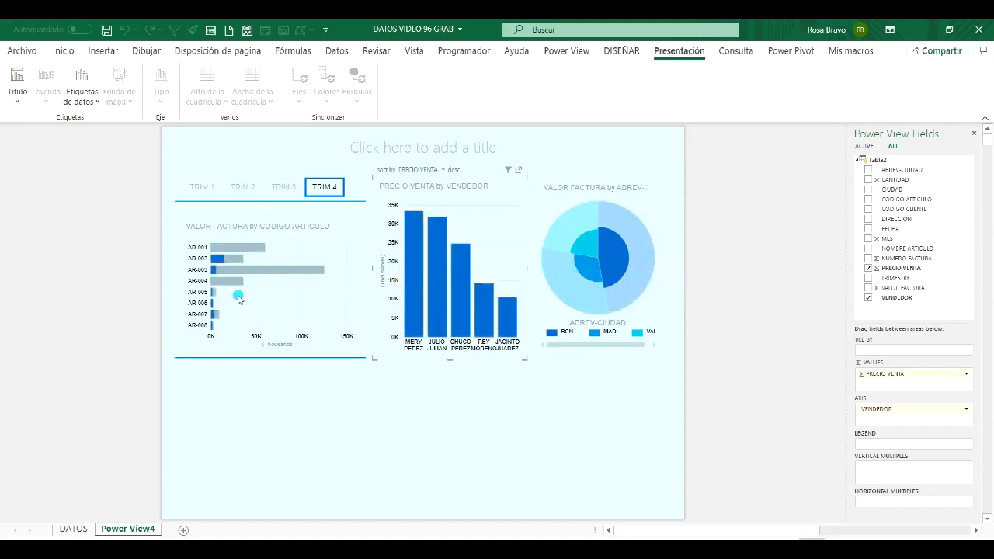
Step: Highlight the AR-003 article bar and the VAL pie slice in turn, check the other charts, and clear the highlighting
left_click(221, 270)
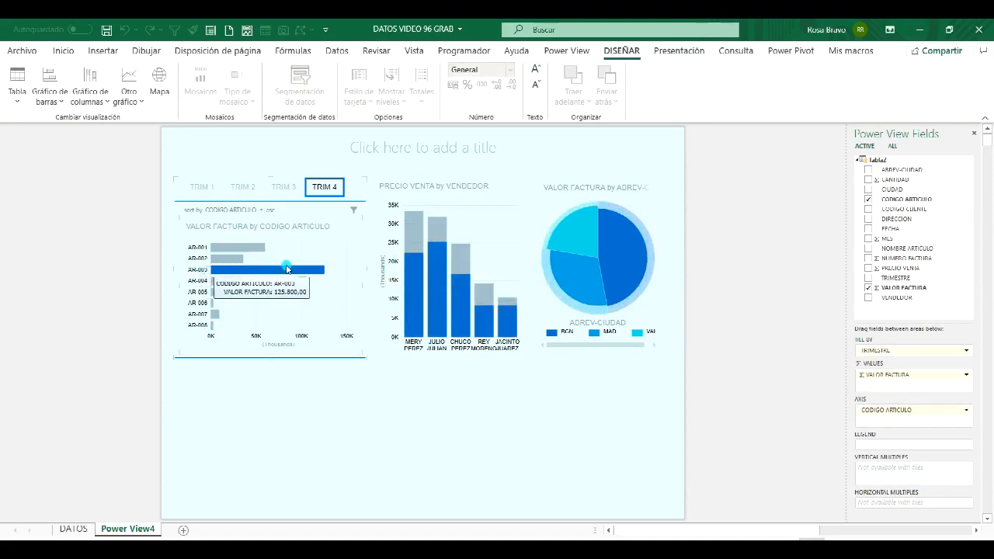
mouse_move(491, 302)
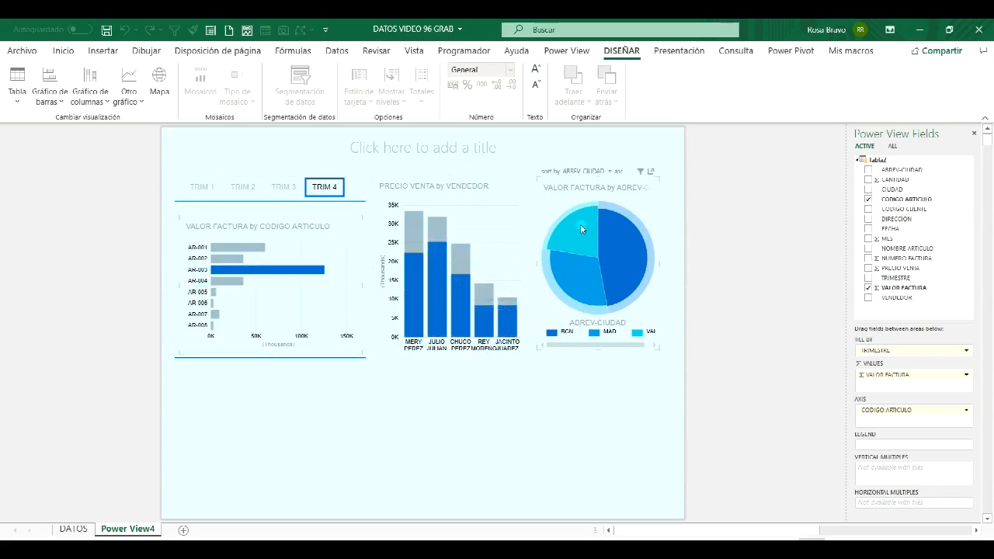
left_click(241, 272)
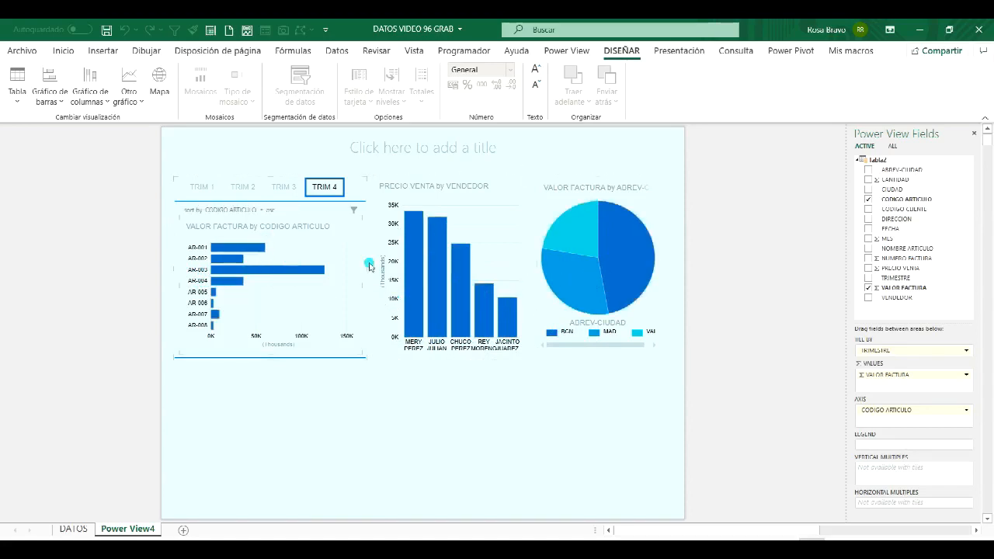
left_click(576, 229)
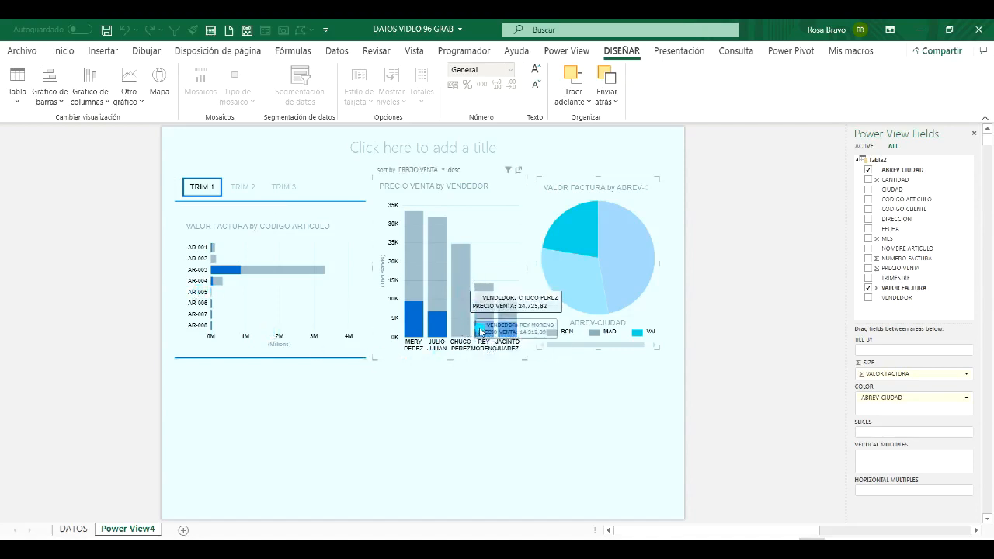
left_click(566, 230)
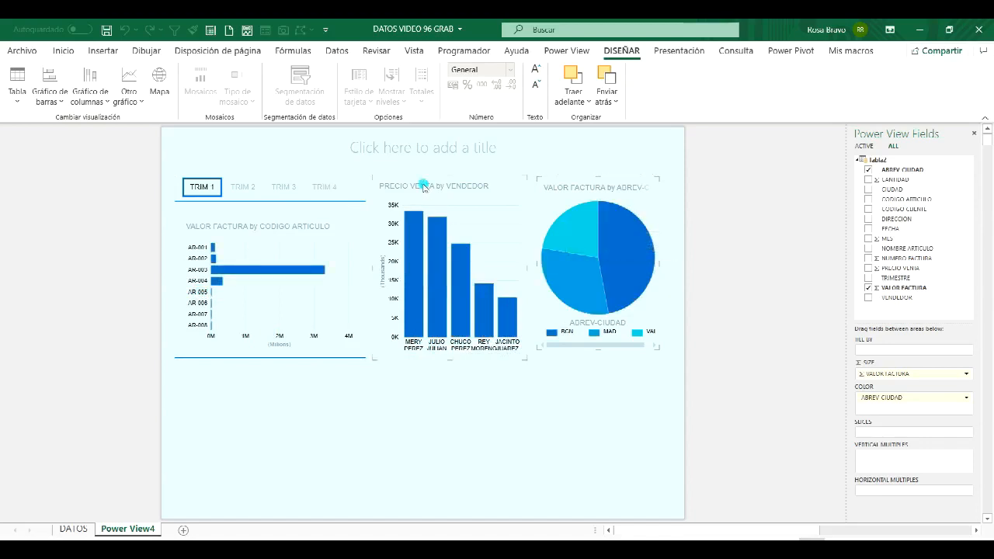
Step: Title the report INFORME DE VENTAS and format the title in underlined Arial Black
left_click(437, 150)
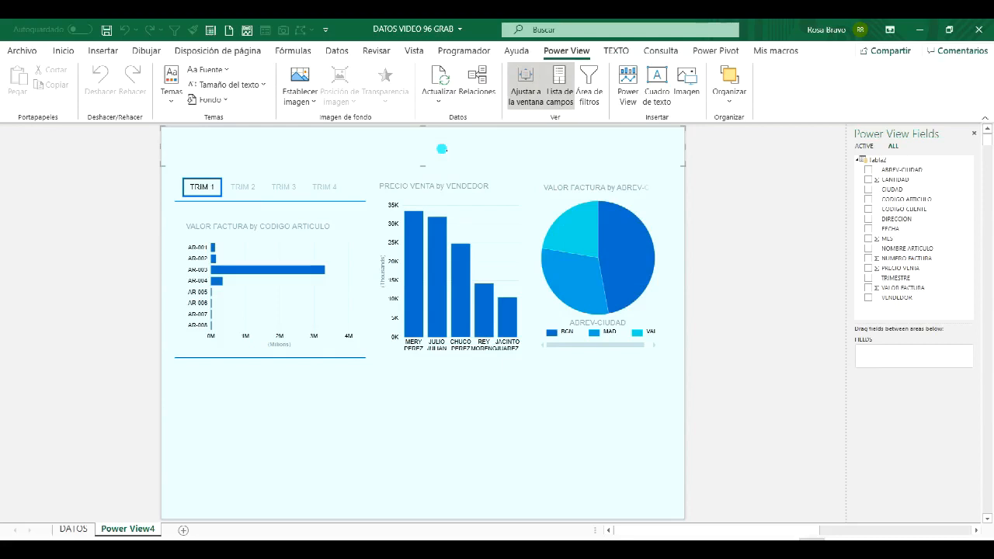
type("INFORME DE VENTAS")
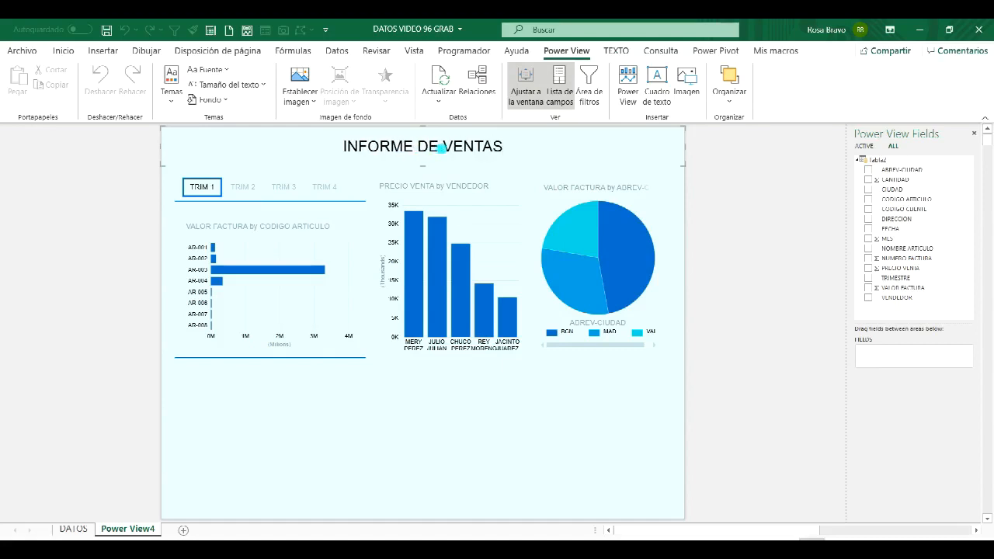
left_click_drag(506, 142, 345, 147)
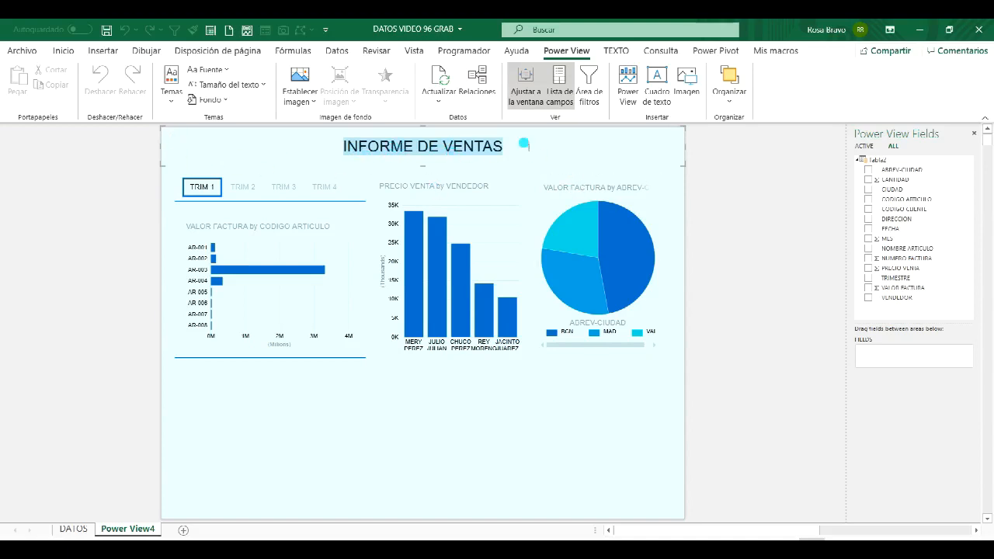
left_click(618, 52)
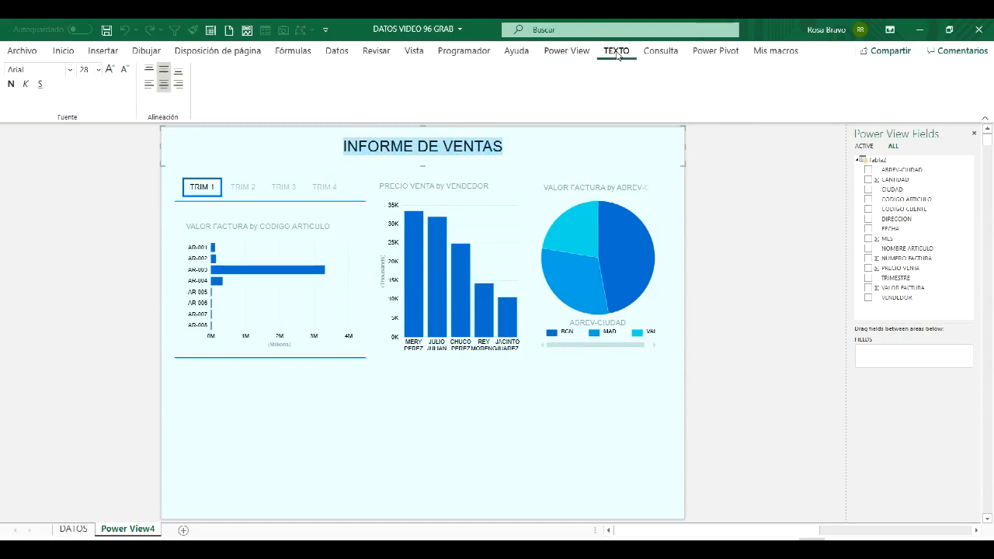
left_click(71, 71)
left_click(54, 133)
left_click(42, 84)
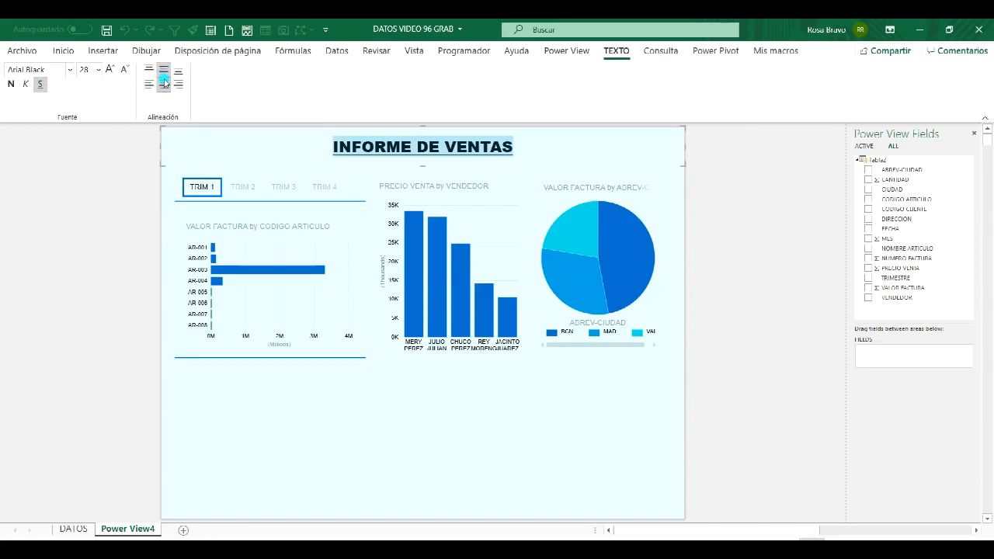
Step: Build a line chart of VALOR FACTURA by CODIGO CLIENTE directly beneath the quarter tile container, slightly wider than the tiles
left_click(488, 391)
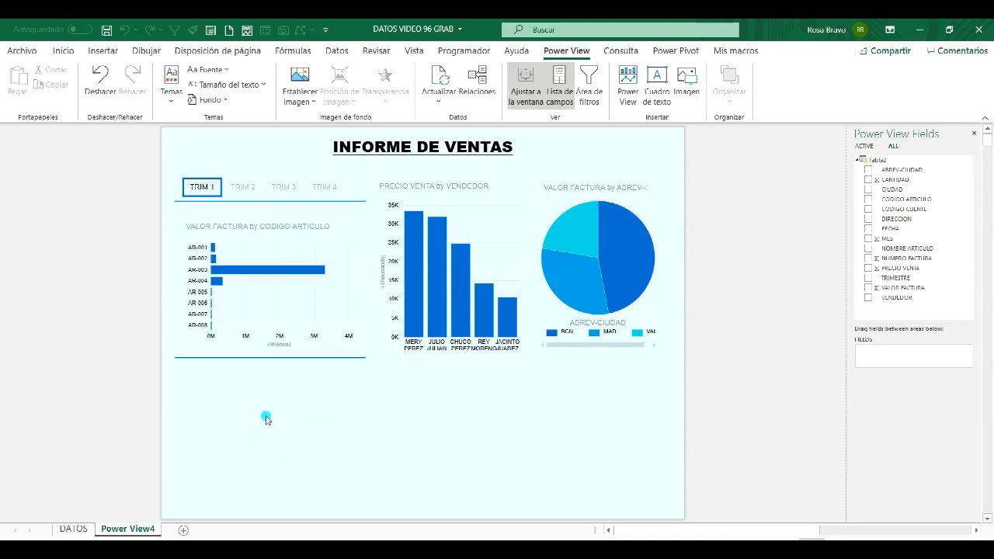
left_click(868, 288)
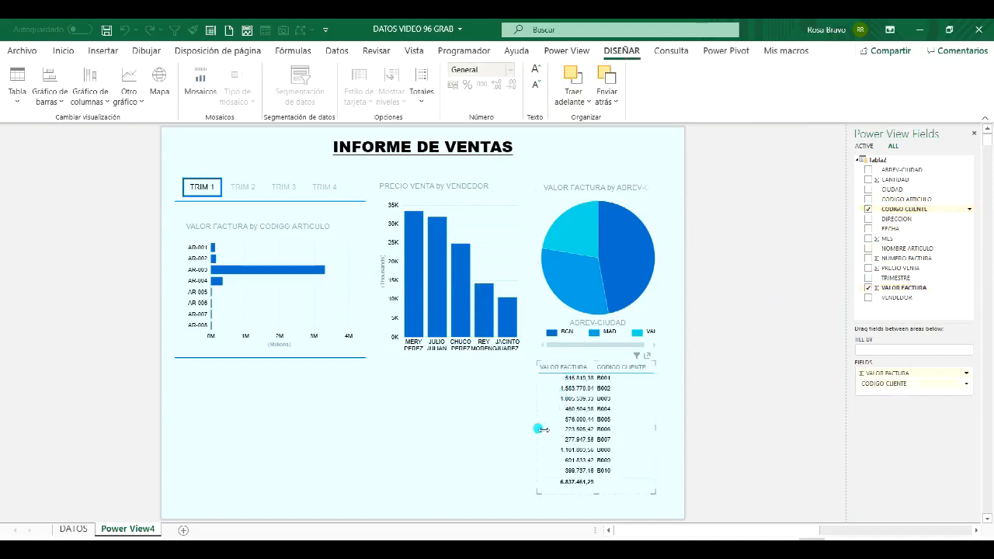
left_click_drag(539, 429, 178, 463)
left_click_drag(656, 427, 396, 418)
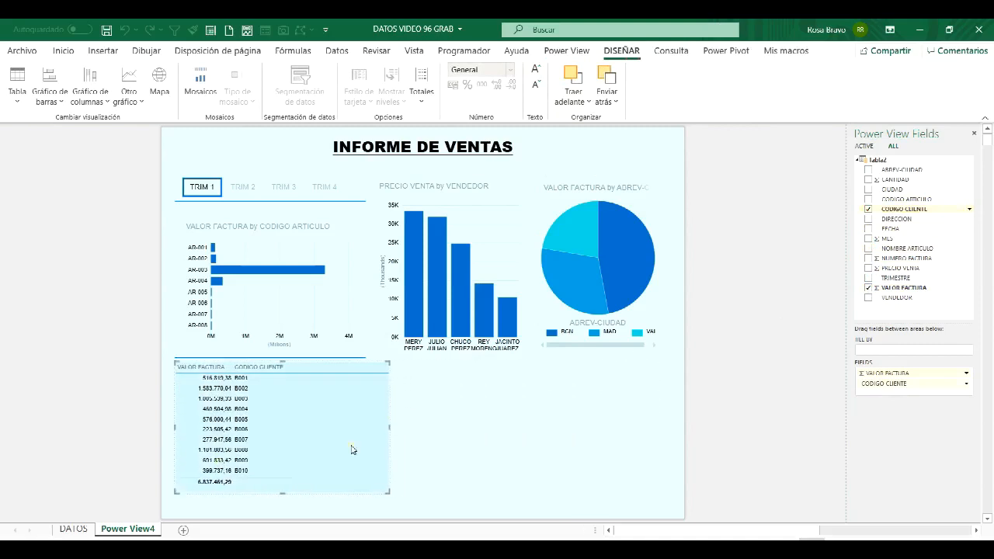
left_click_drag(281, 495, 283, 500)
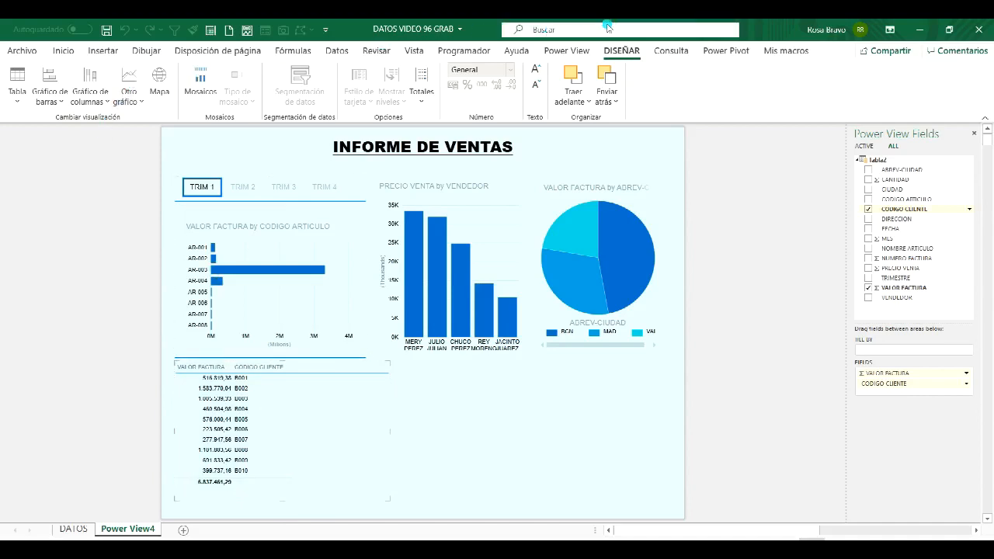
left_click(130, 85)
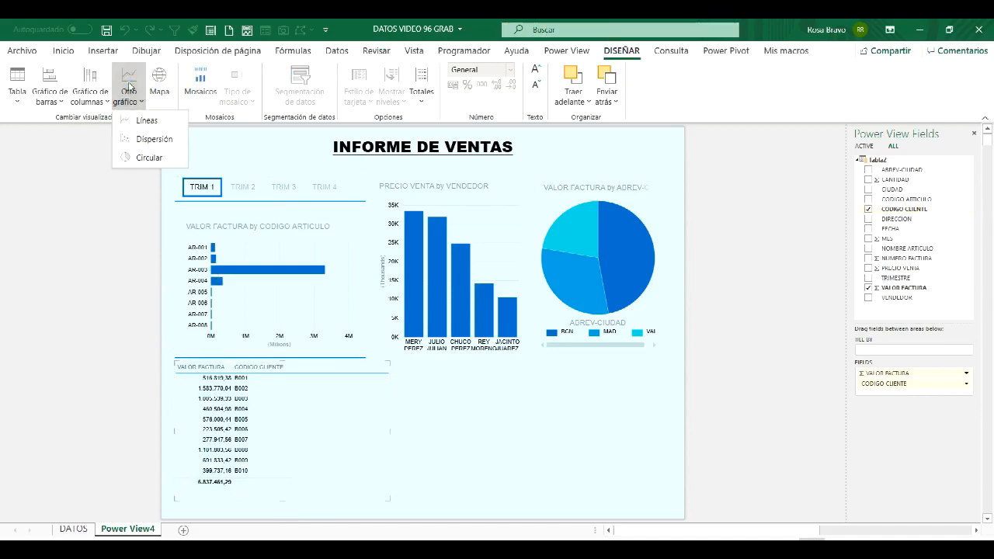
left_click(144, 122)
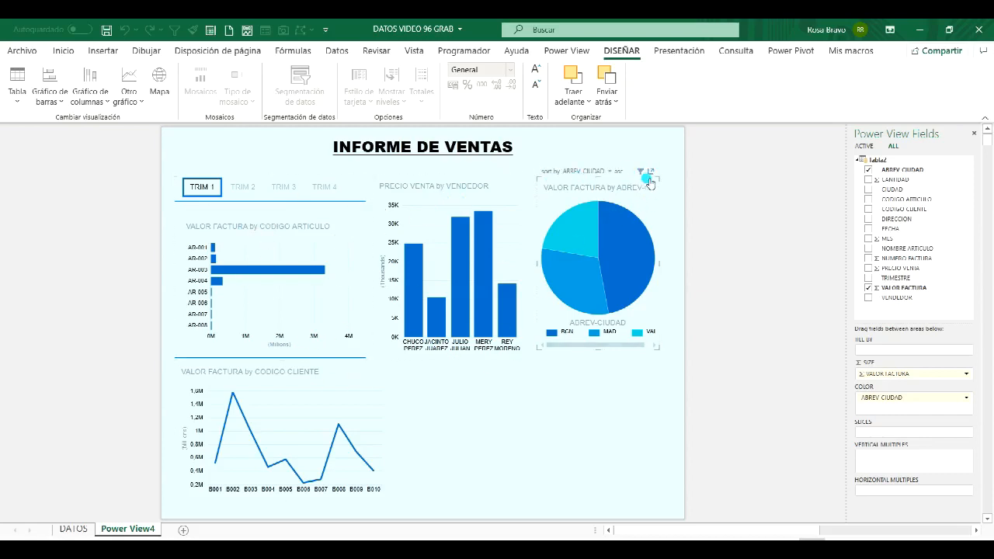
Step: Enlarge the city pie chart, try CODIGO ARTICULO as its vertical multiples, then remove that field and restore the chart's size
left_click(651, 172)
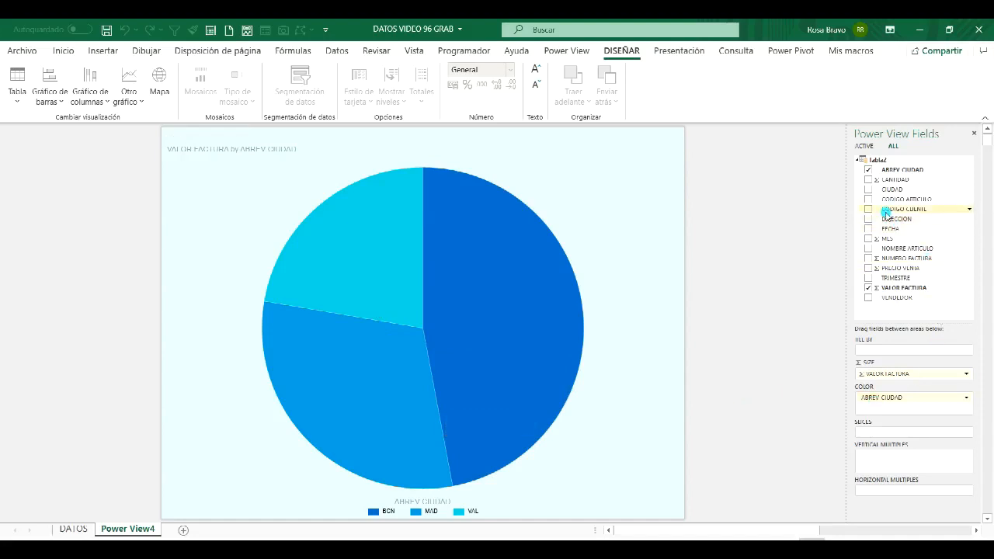
left_click_drag(897, 202, 872, 461)
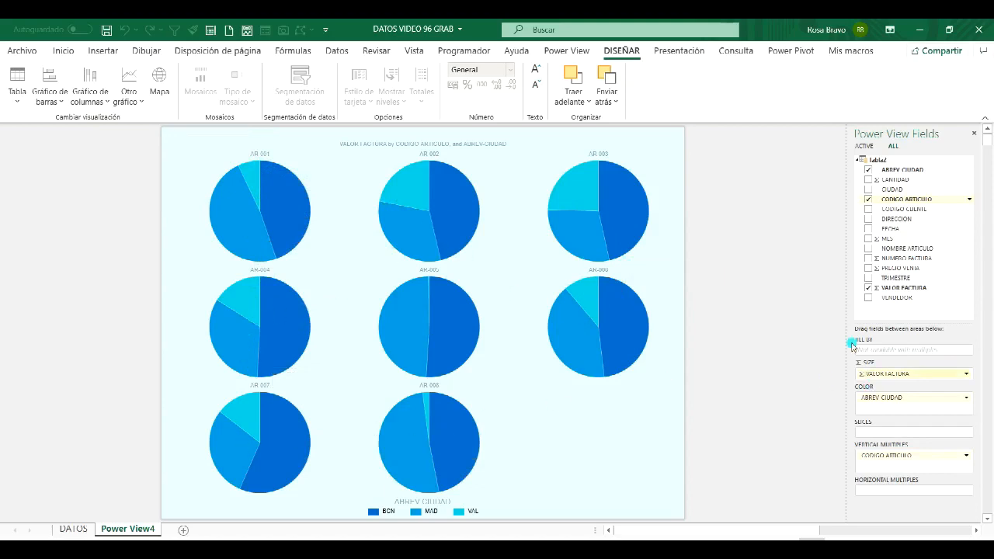
left_click(675, 138)
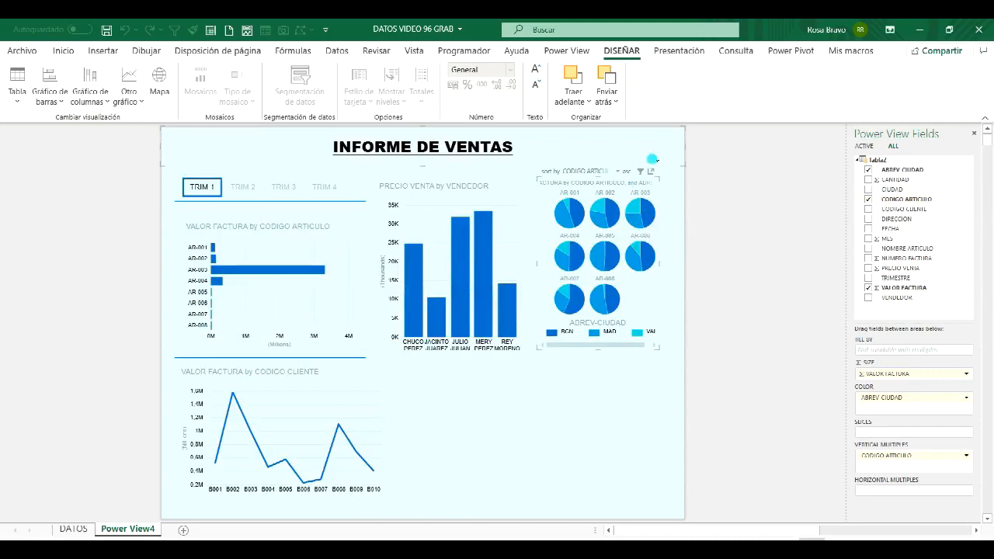
left_click(651, 172)
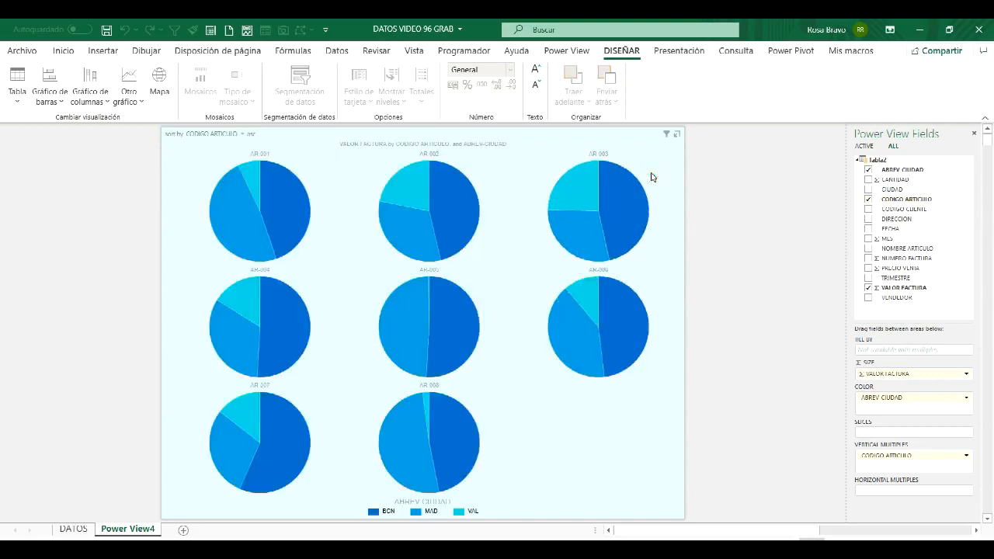
left_click(868, 200)
left_click(677, 136)
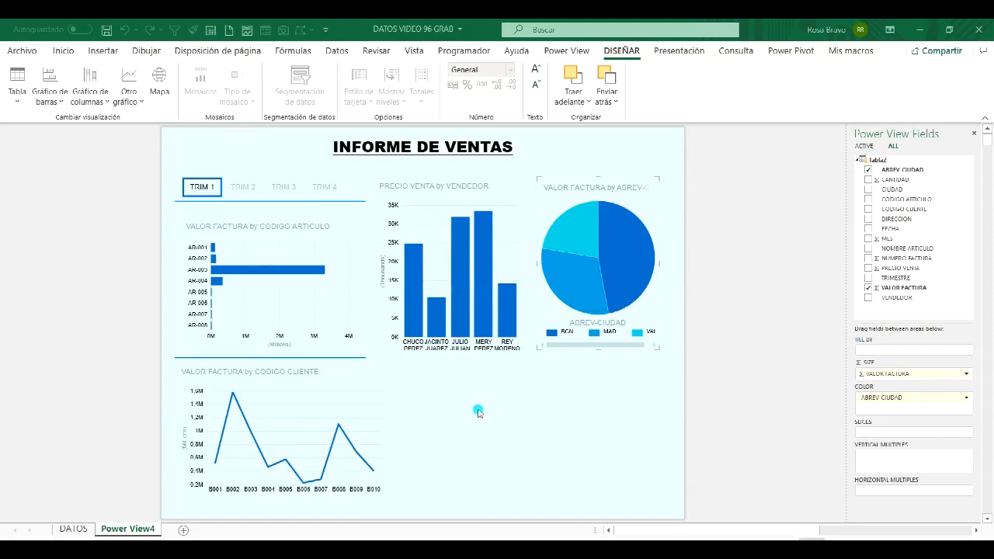
Step: Add a VALOR FACTURA by CIUDAD table in the empty area beneath the city pie chart
left_click(547, 416)
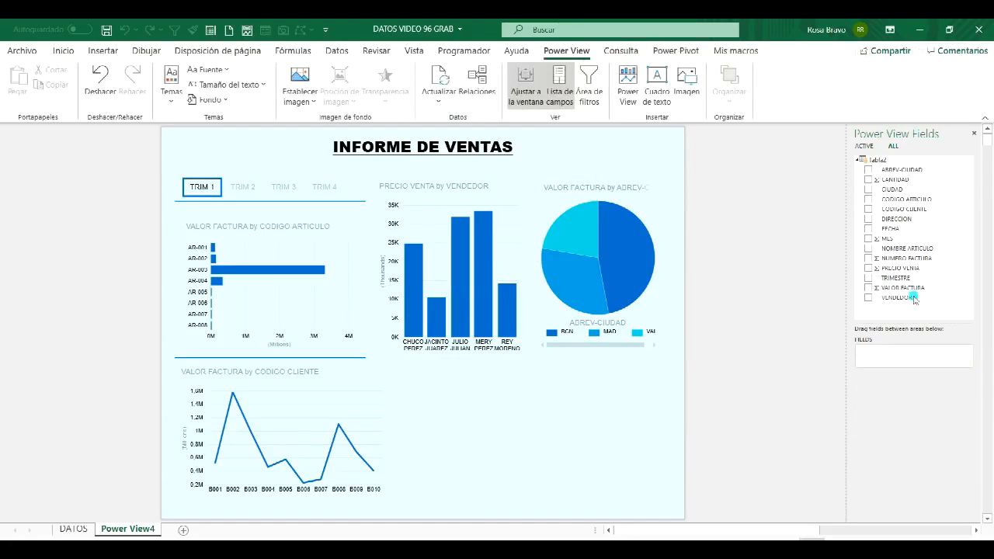
left_click(868, 289)
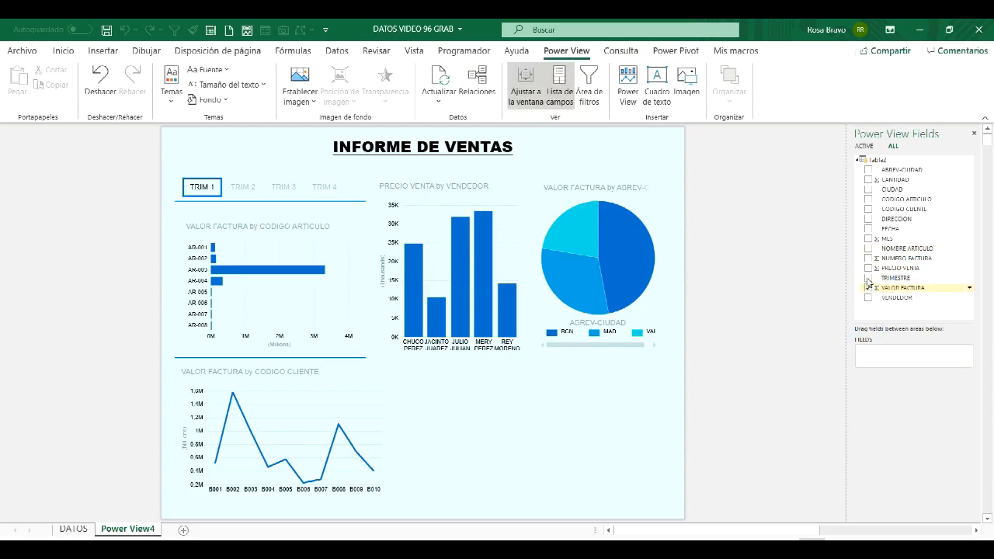
left_click(869, 189)
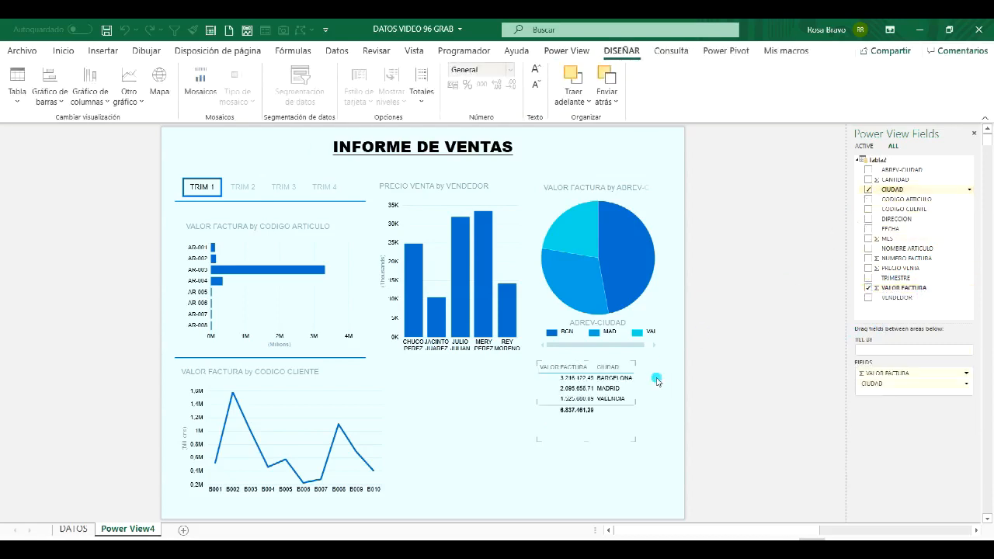
Step: Widen and lengthen the VALOR FACTURA by CIUDAD table to fill the free area beneath the column and pie charts
left_click_drag(533, 406, 396, 405)
left_click_drag(635, 401, 660, 401)
left_click_drag(528, 442, 527, 499)
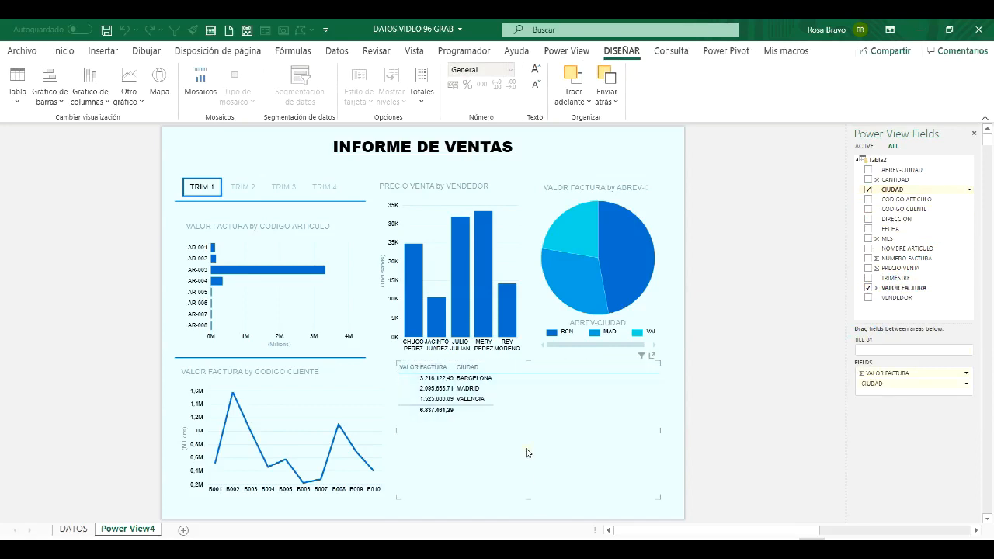
Step: Convert the city table into a map, move CIUDAD from color to locations, and zoom it to frame Spain
left_click(160, 81)
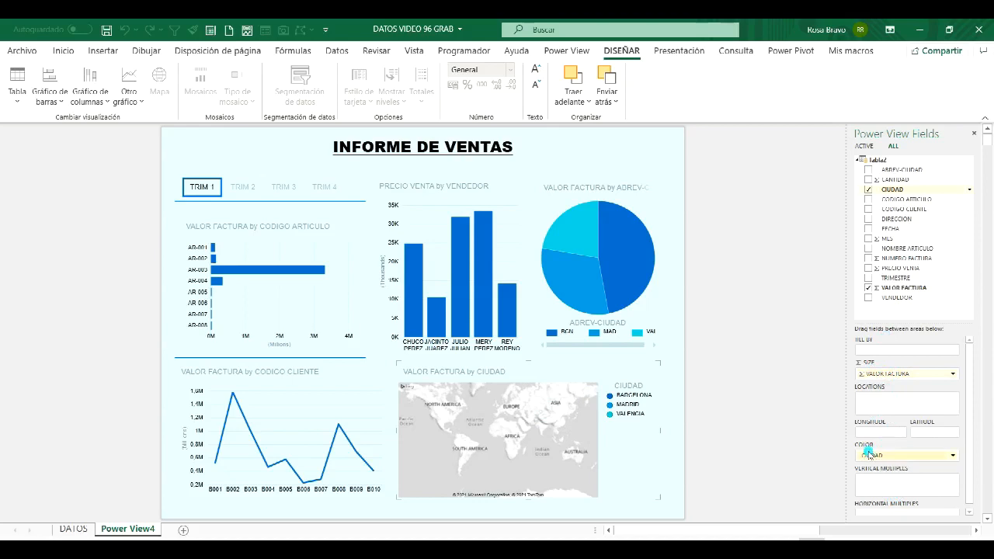
left_click_drag(871, 458, 866, 402)
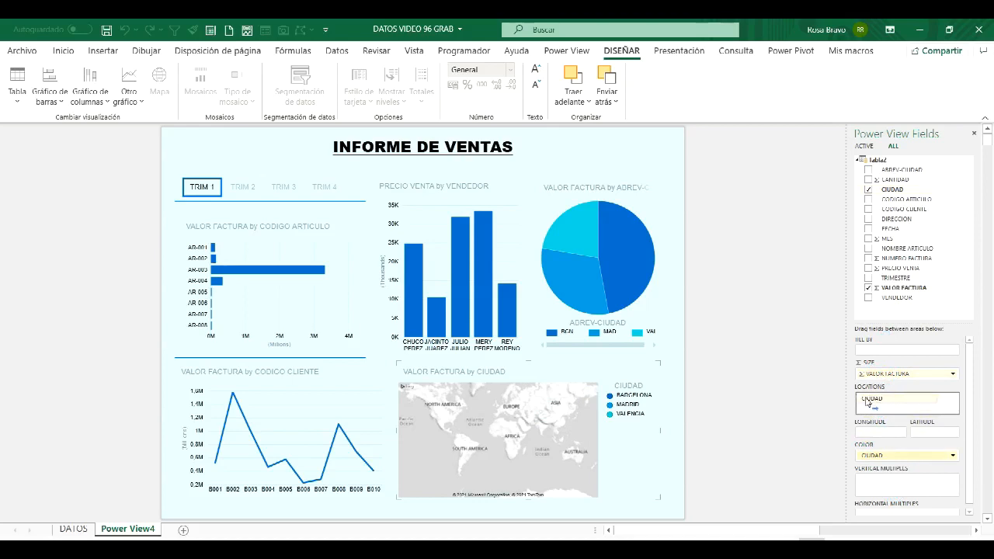
left_click_drag(867, 402, 867, 401)
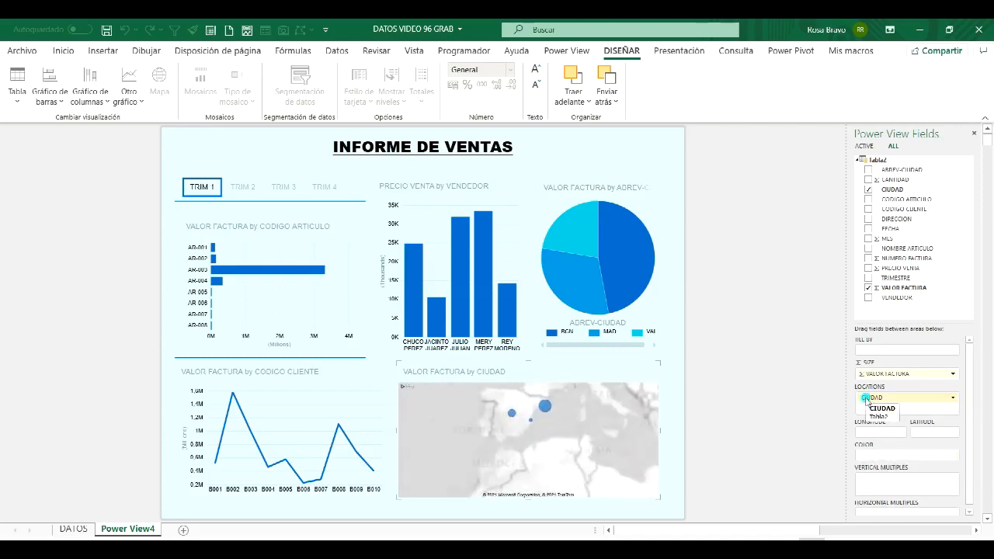
left_click(612, 398)
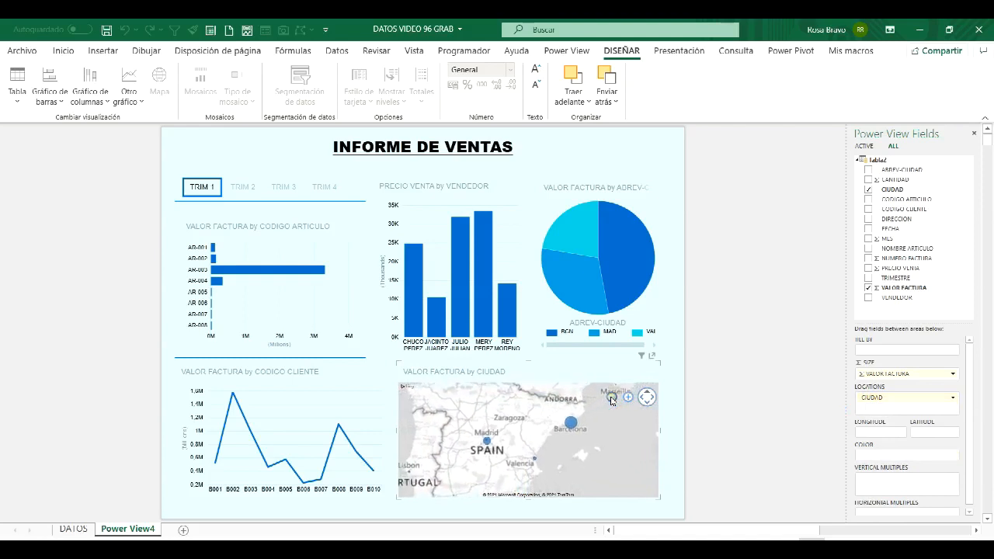
left_click(612, 398)
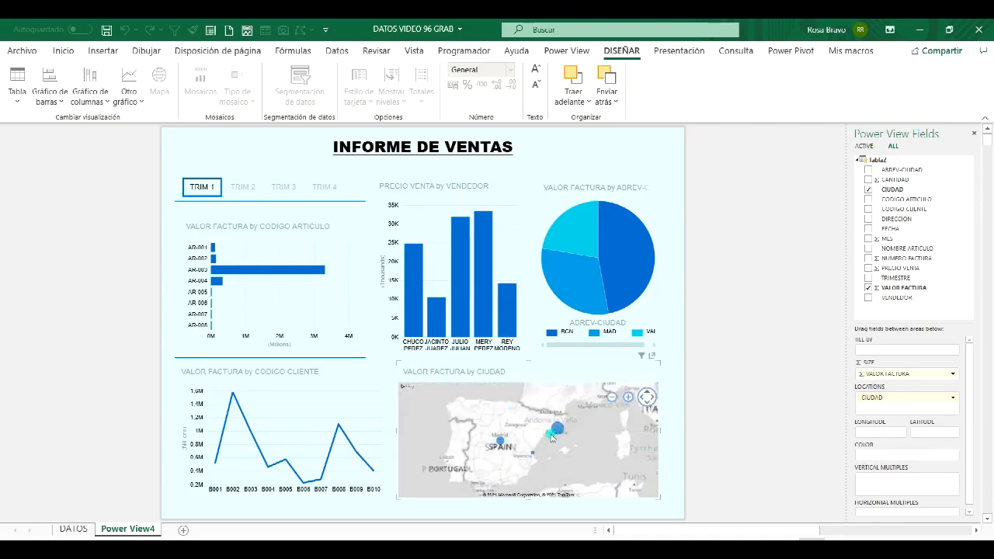
Step: Close the Power View field list and auto-hide the ribbon to show the report full screen
left_click(459, 302)
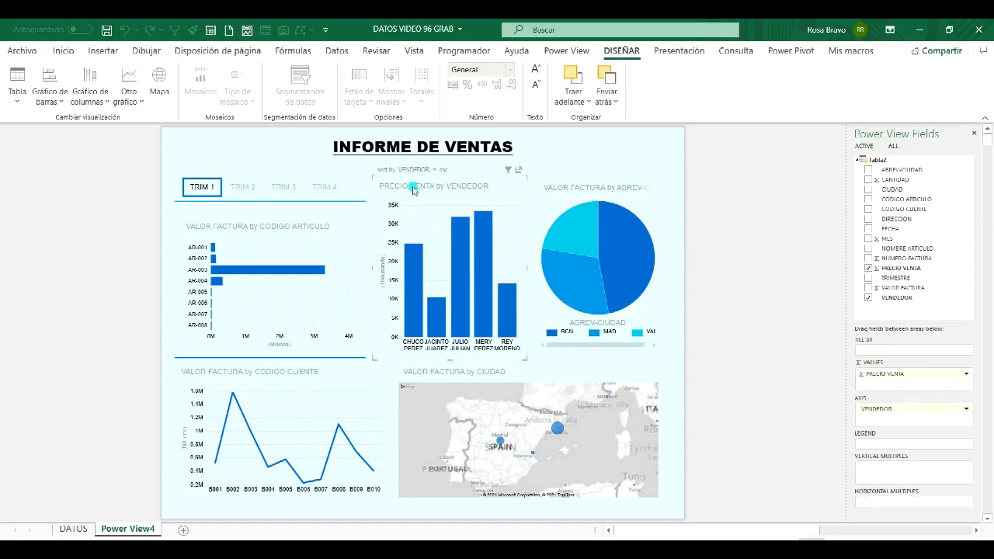
left_click(975, 134)
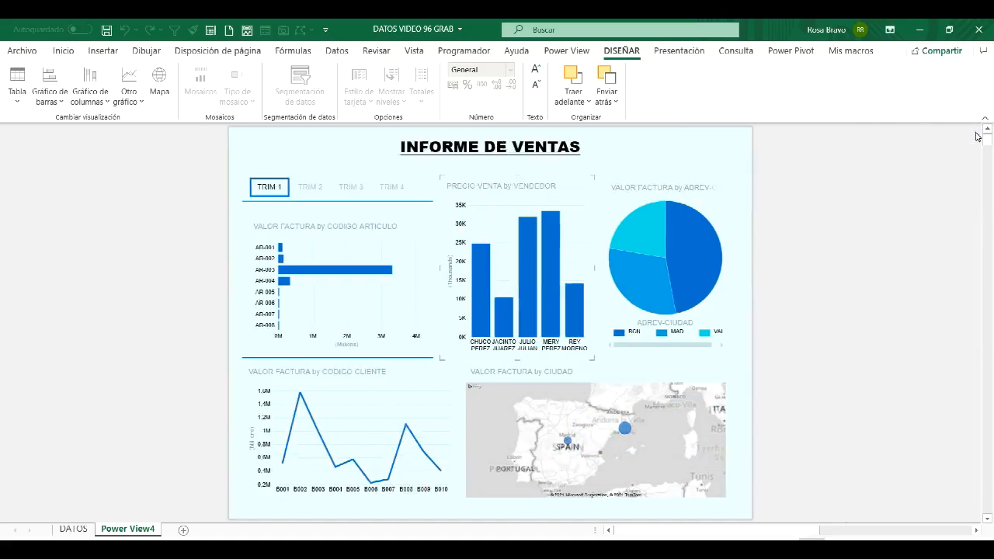
left_click(890, 29)
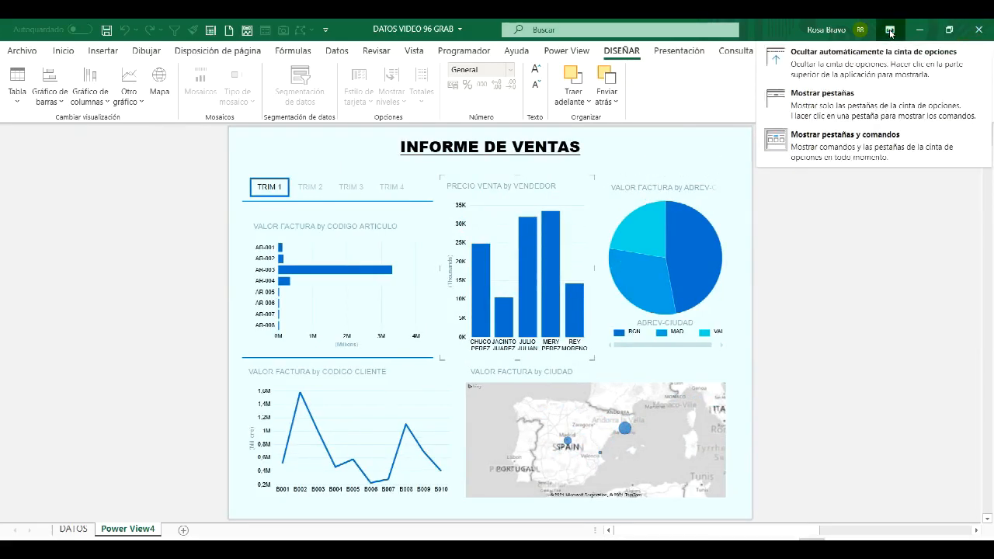
left_click(845, 60)
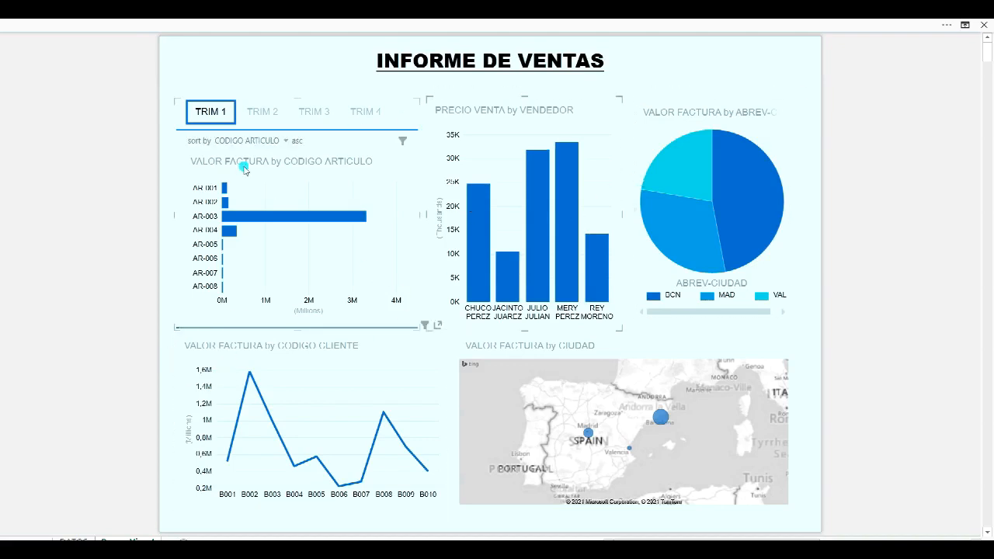
Step: Switch the article bar chart's quarter tiles through TRIM 2, TRIM 3 and TRIM 4 to compare the results
left_click(285, 114)
left_click(313, 112)
left_click(366, 114)
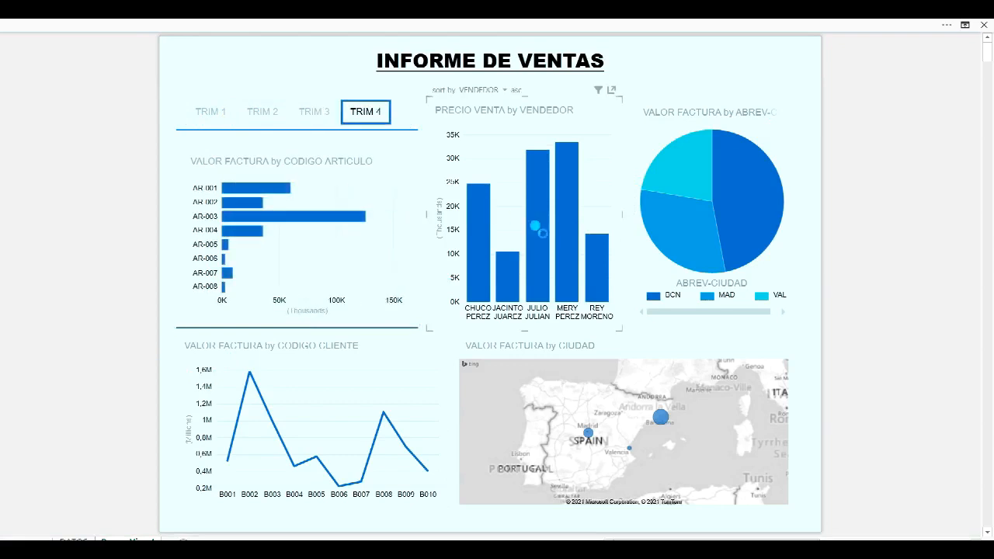
left_click(541, 230)
left_click(870, 52)
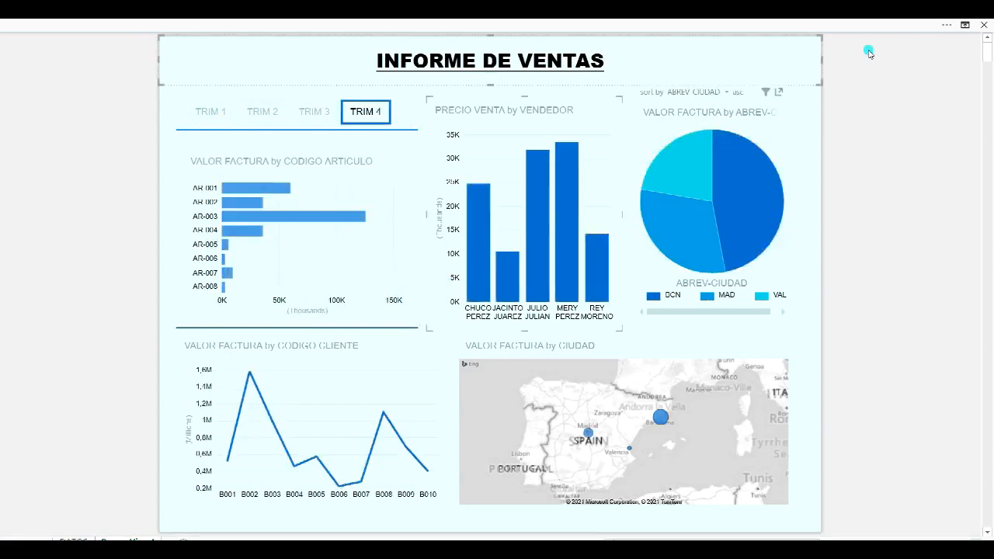
Step: Set the ribbon display to show only the tabs, and bring up the chart design commands
left_click(965, 24)
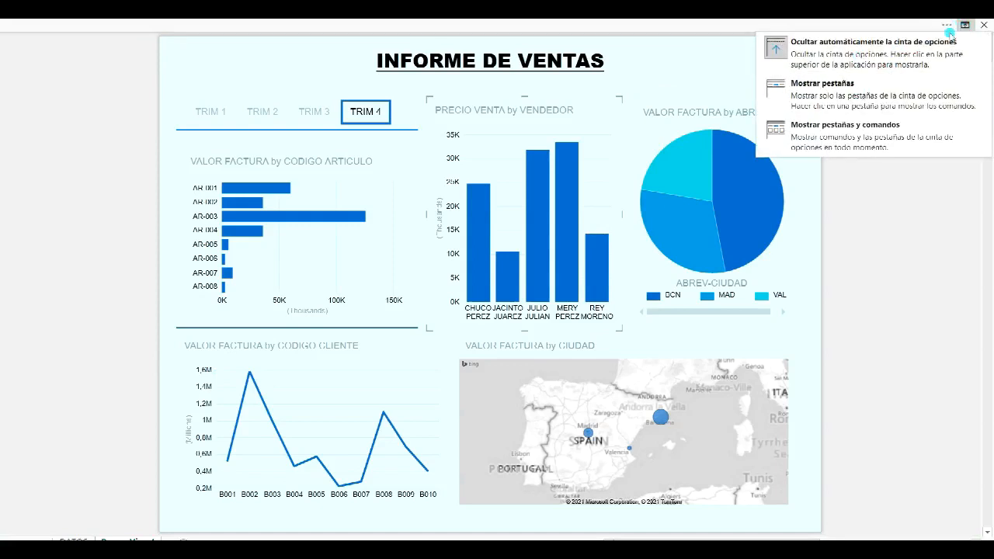
left_click(831, 100)
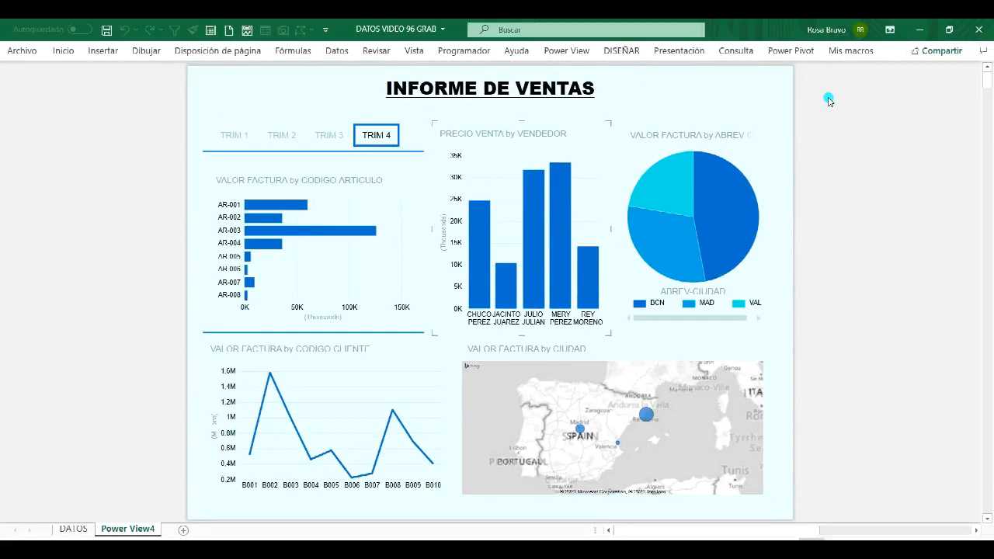
mouse_move(403, 169)
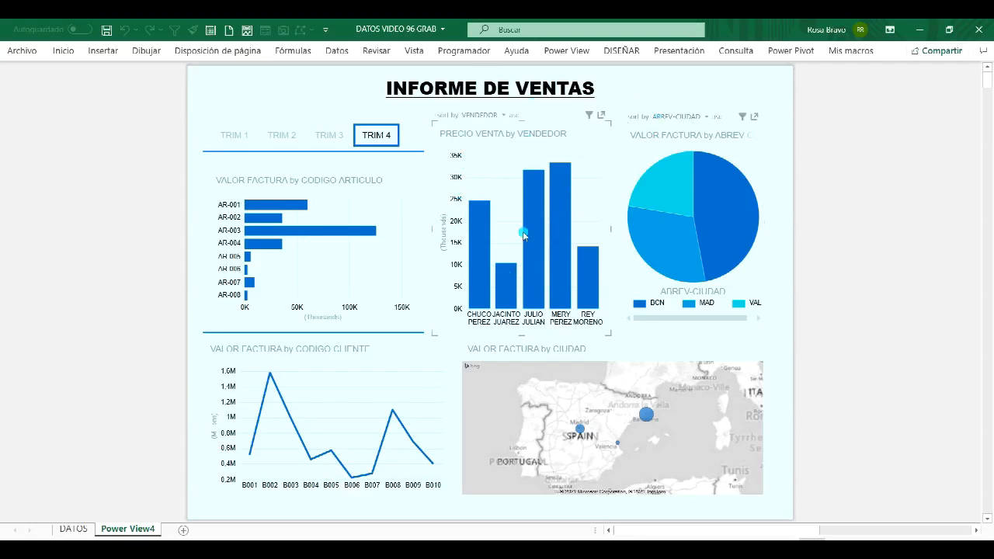
left_click(620, 51)
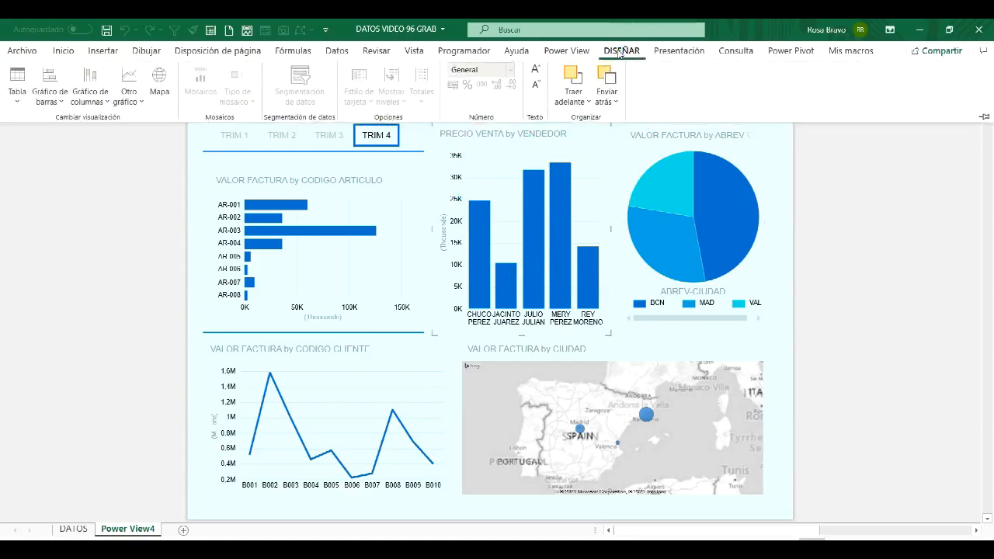
Step: Change the report's theme styling so its chart text uses an old-style serif font
left_click(559, 51)
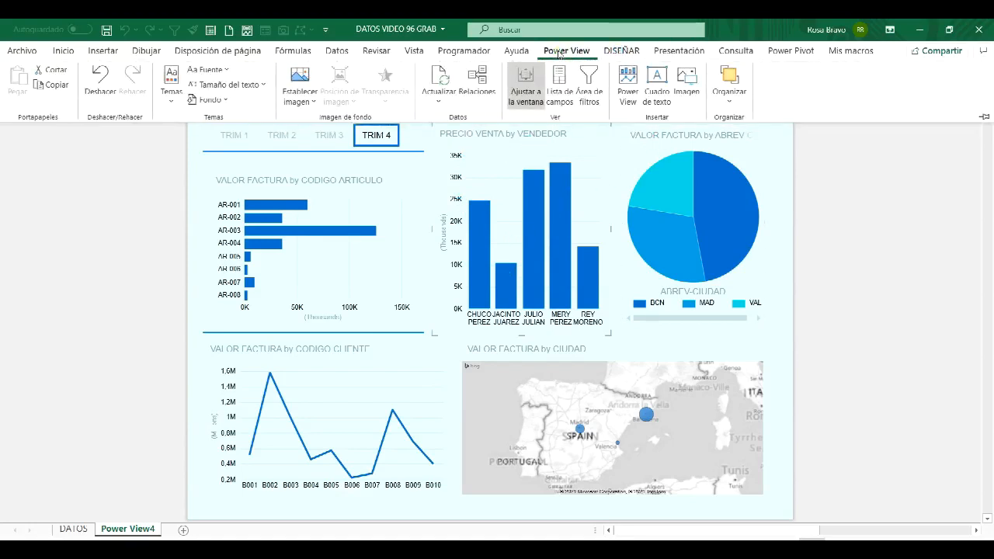
left_click(171, 92)
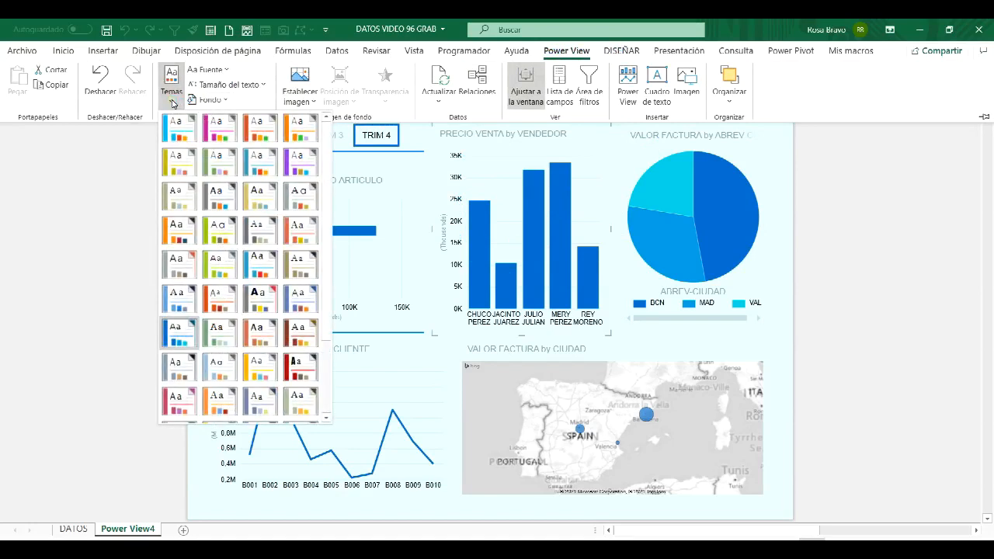
left_click(219, 129)
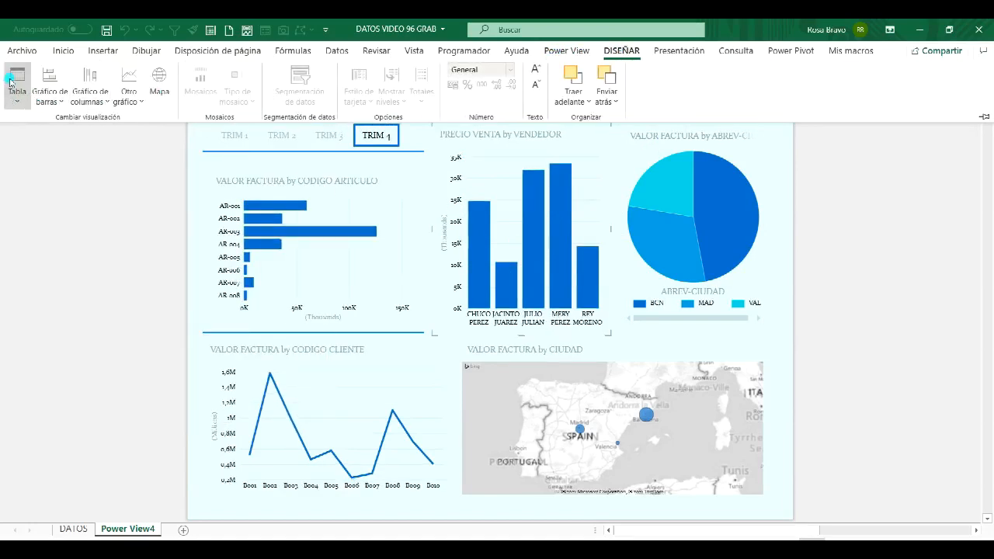
Step: Examine the available bar chart types, and go to the DATOS sheet
left_click(54, 102)
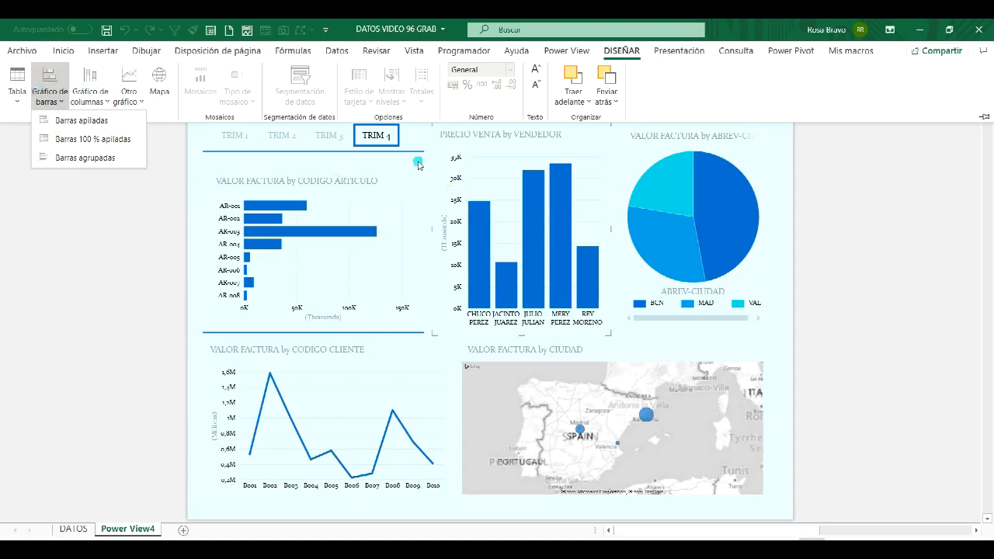
left_click(79, 529)
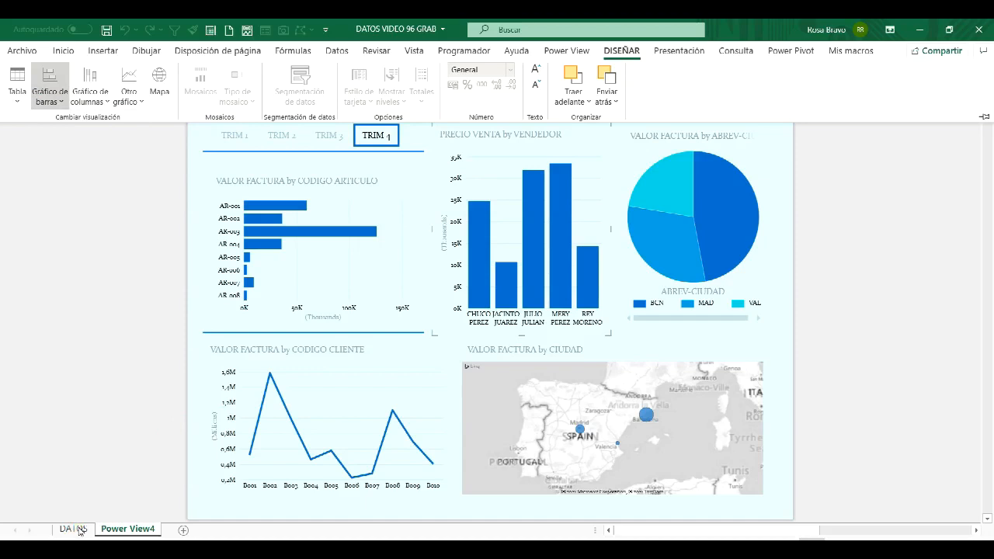